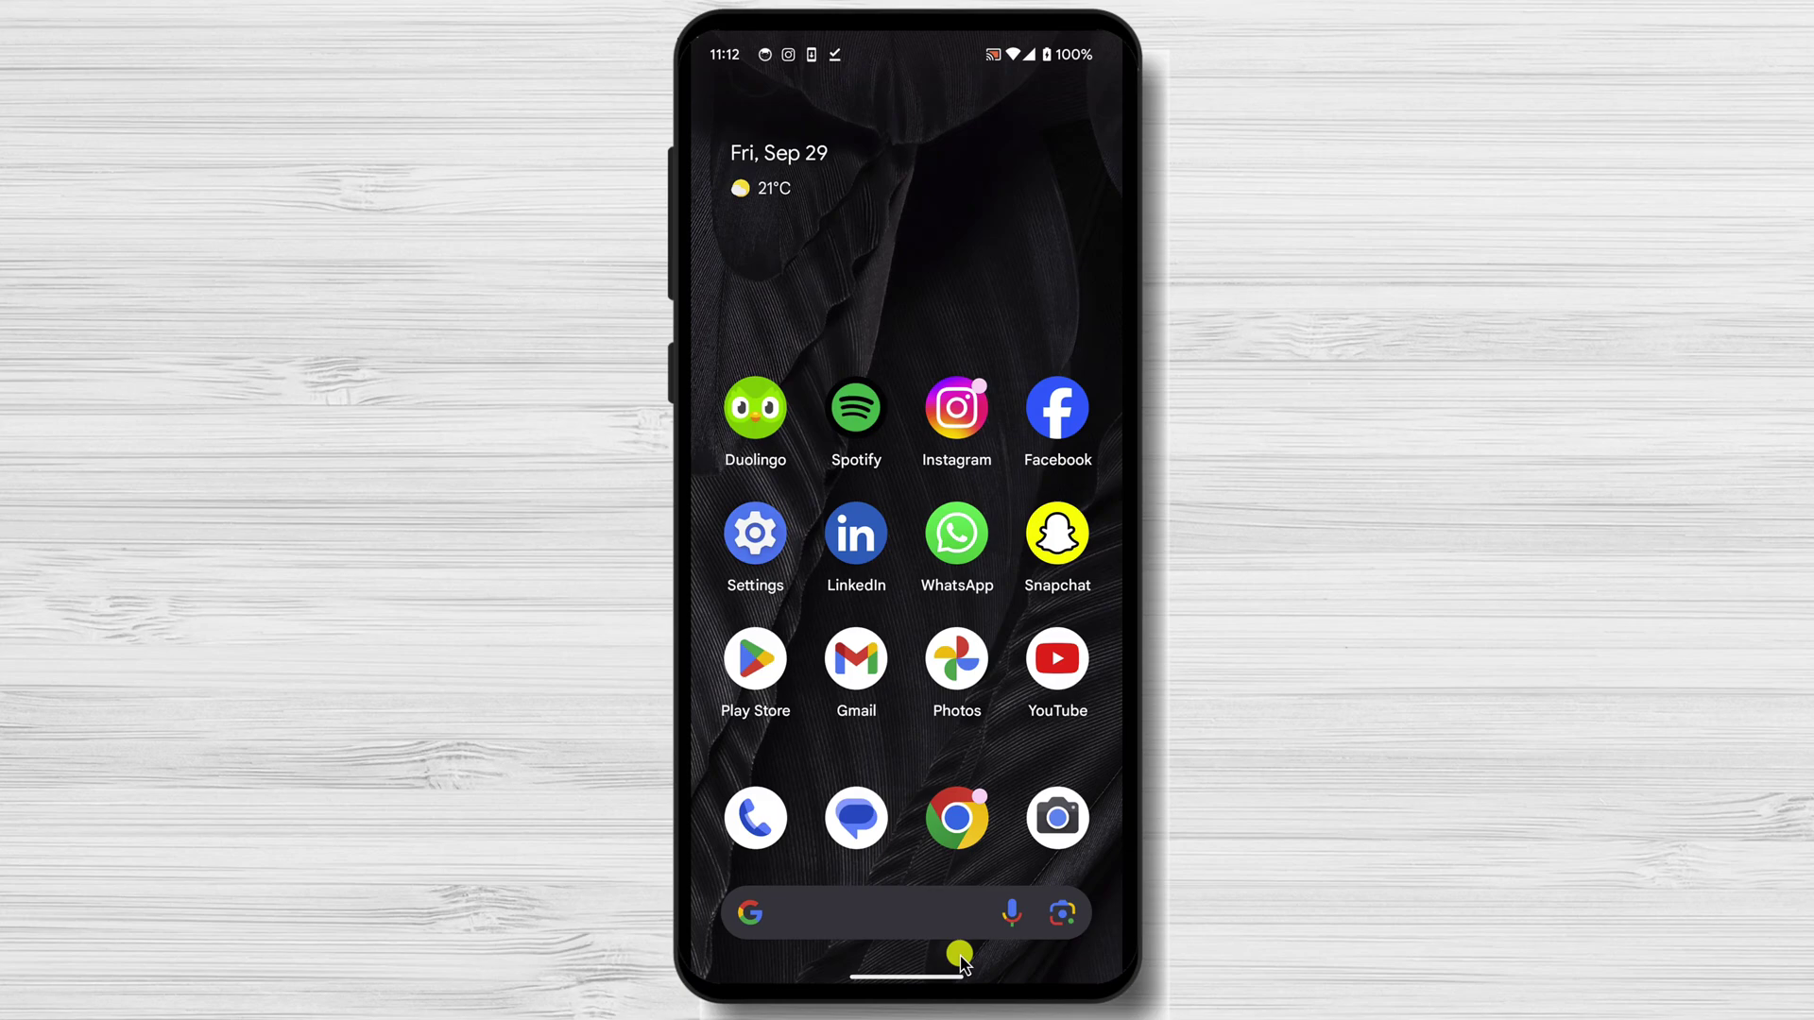
Search the phone's app list for 'app lock', then clear the search and return home
drag(959, 964, 996, 511)
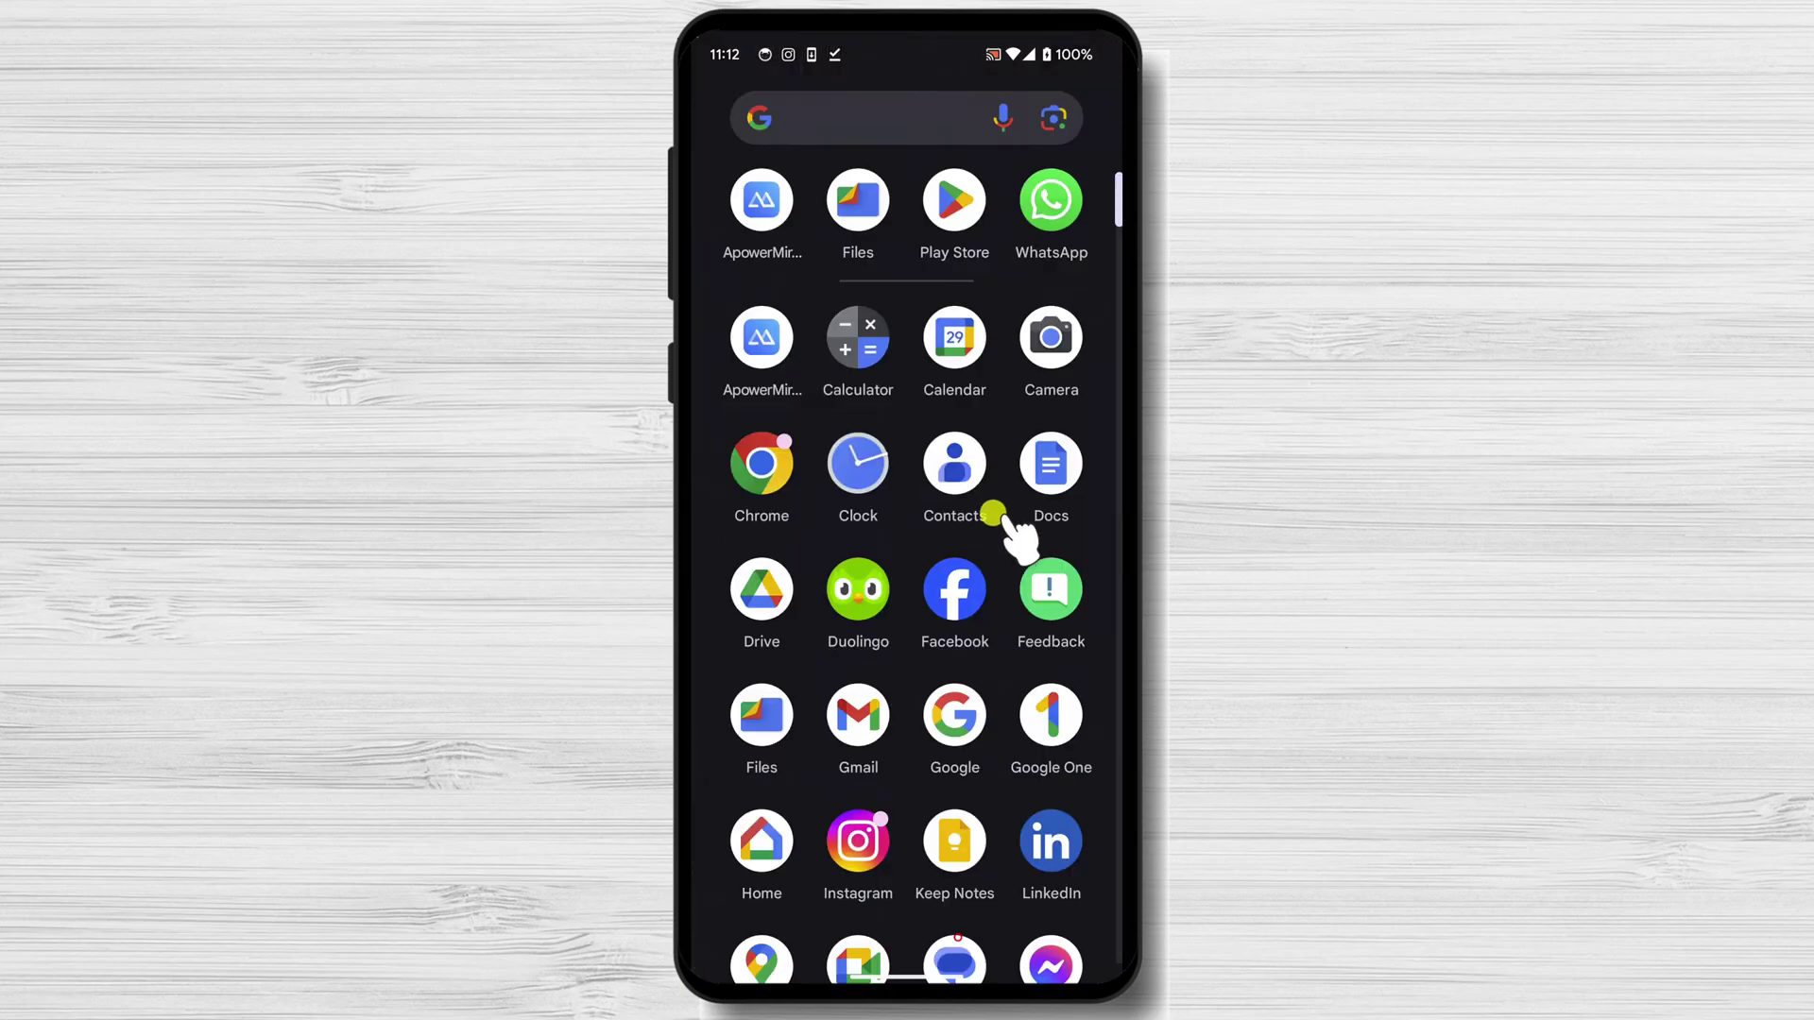
click(880, 125)
click(734, 781)
text(a)
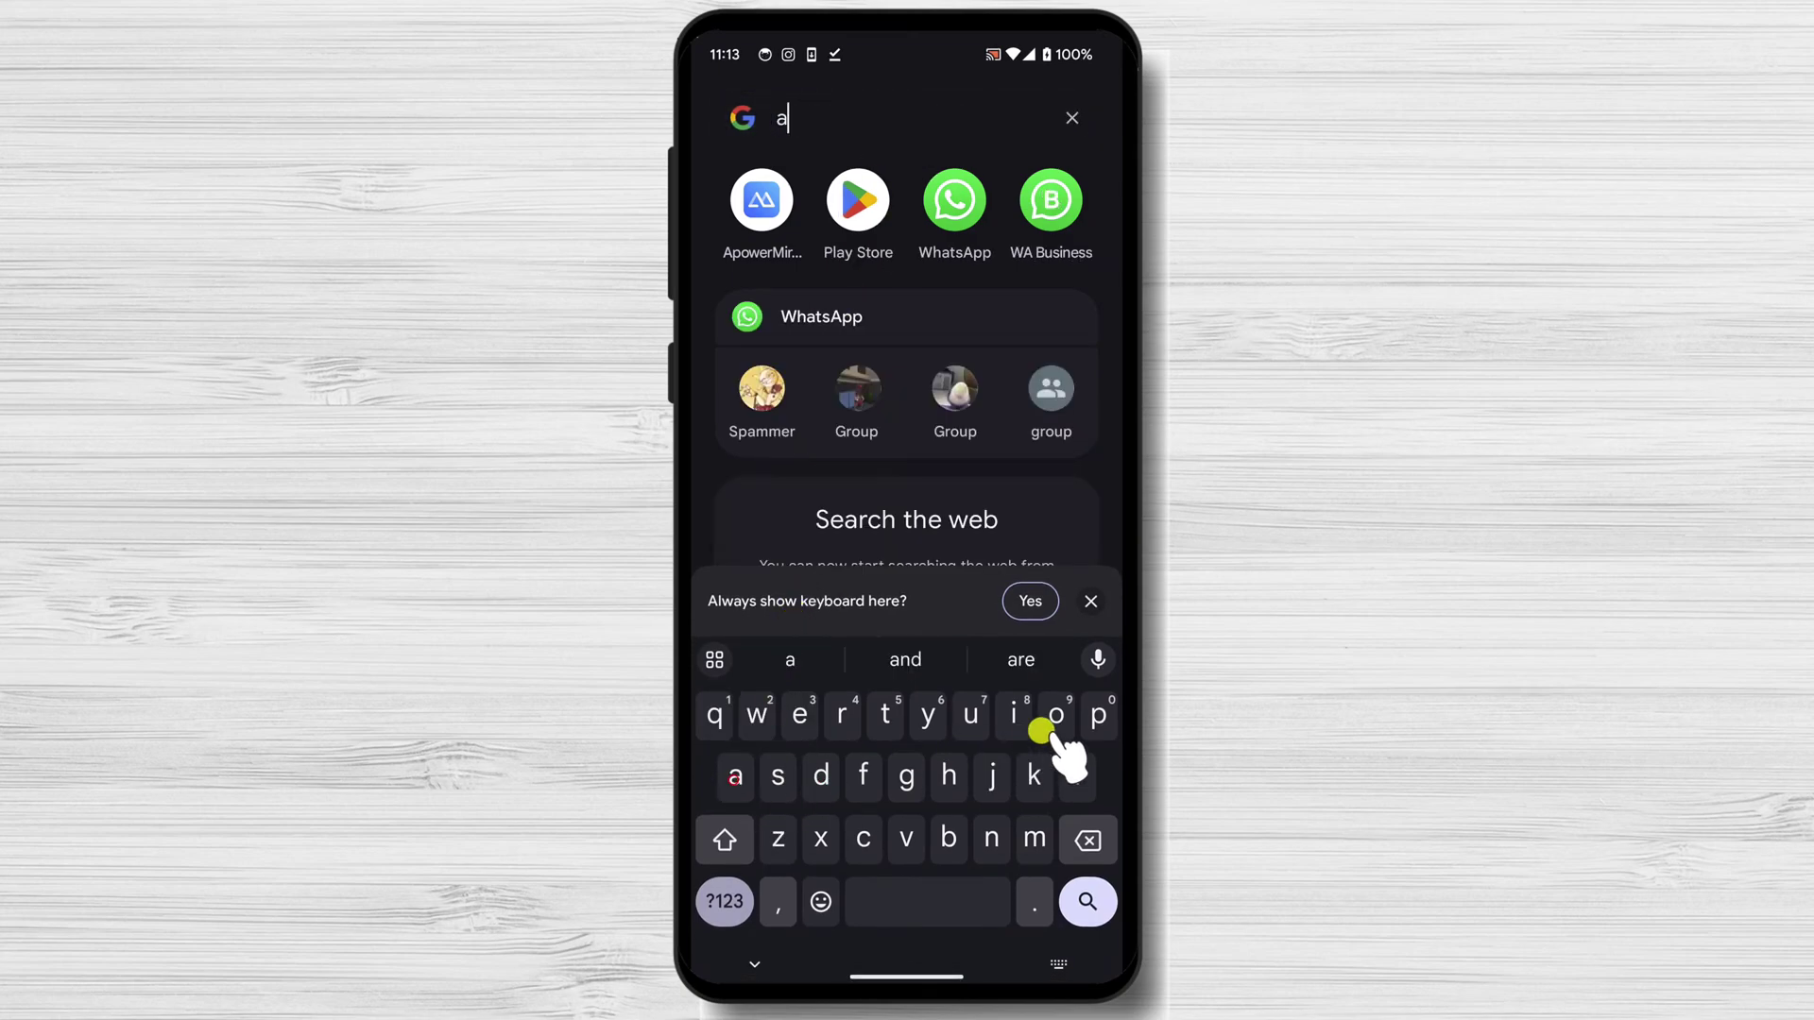
click(1097, 715)
click(935, 903)
click(1078, 777)
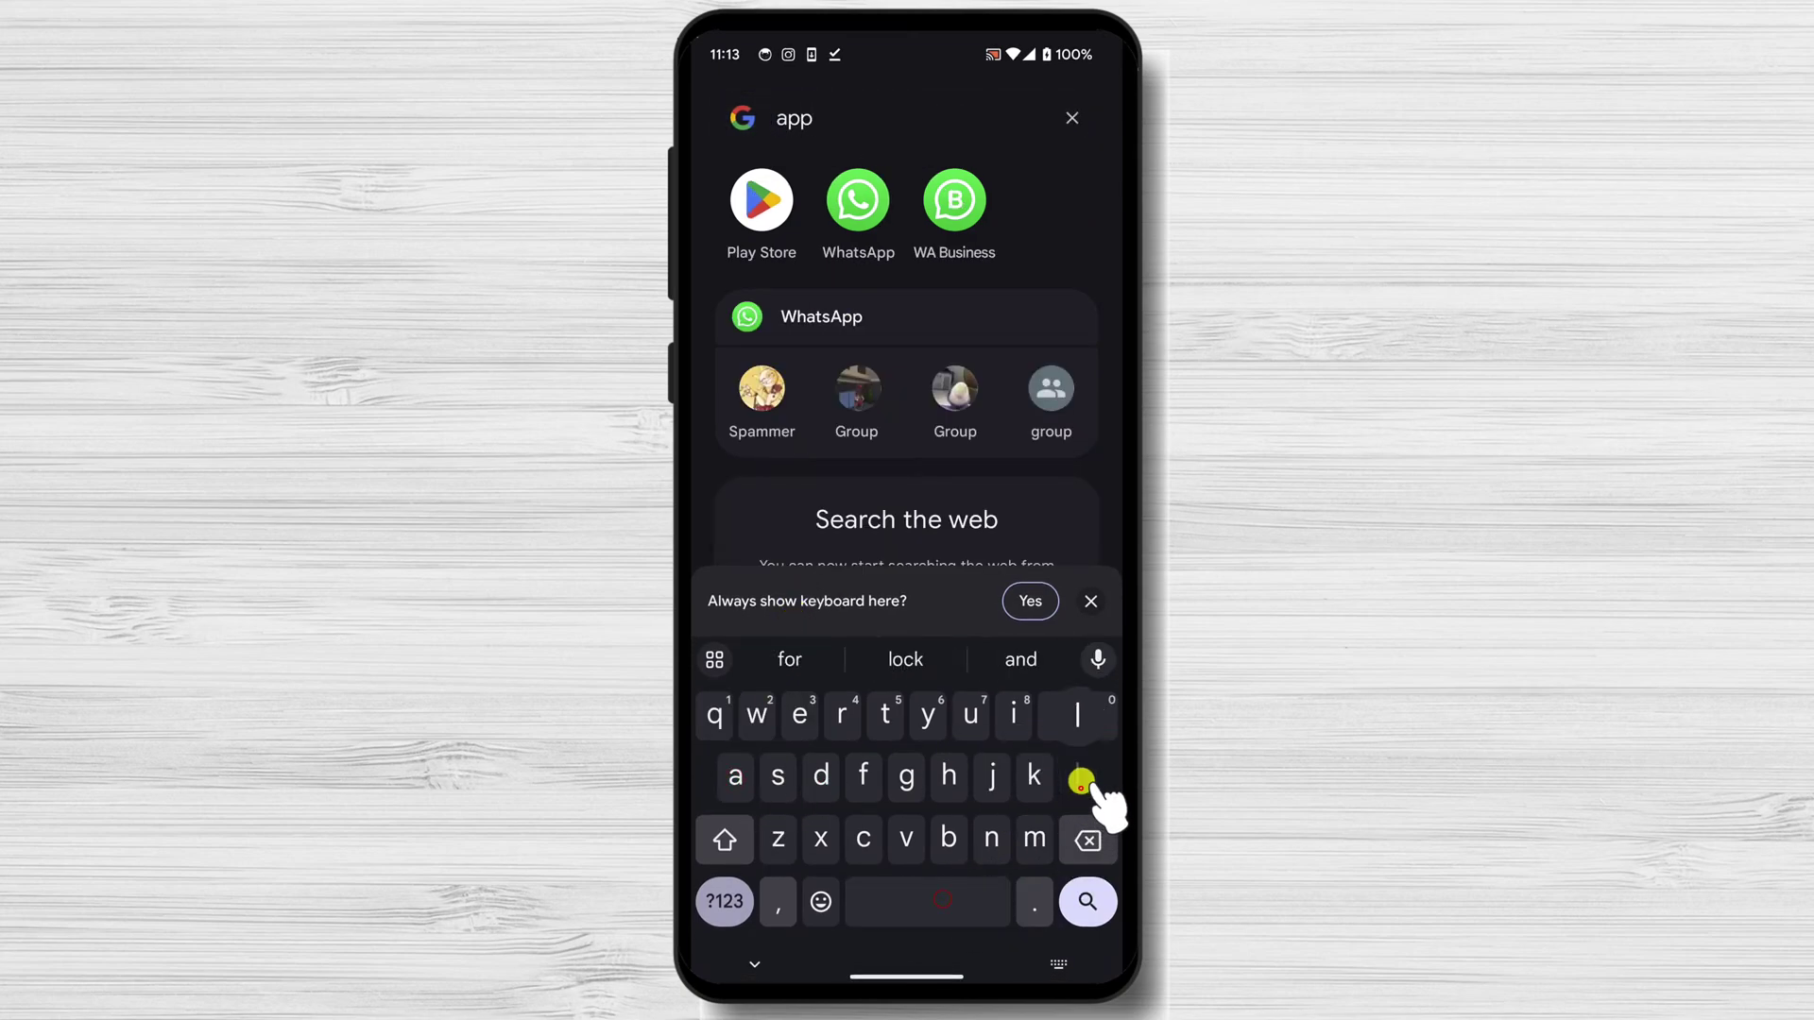
click(1056, 717)
click(864, 839)
click(1035, 777)
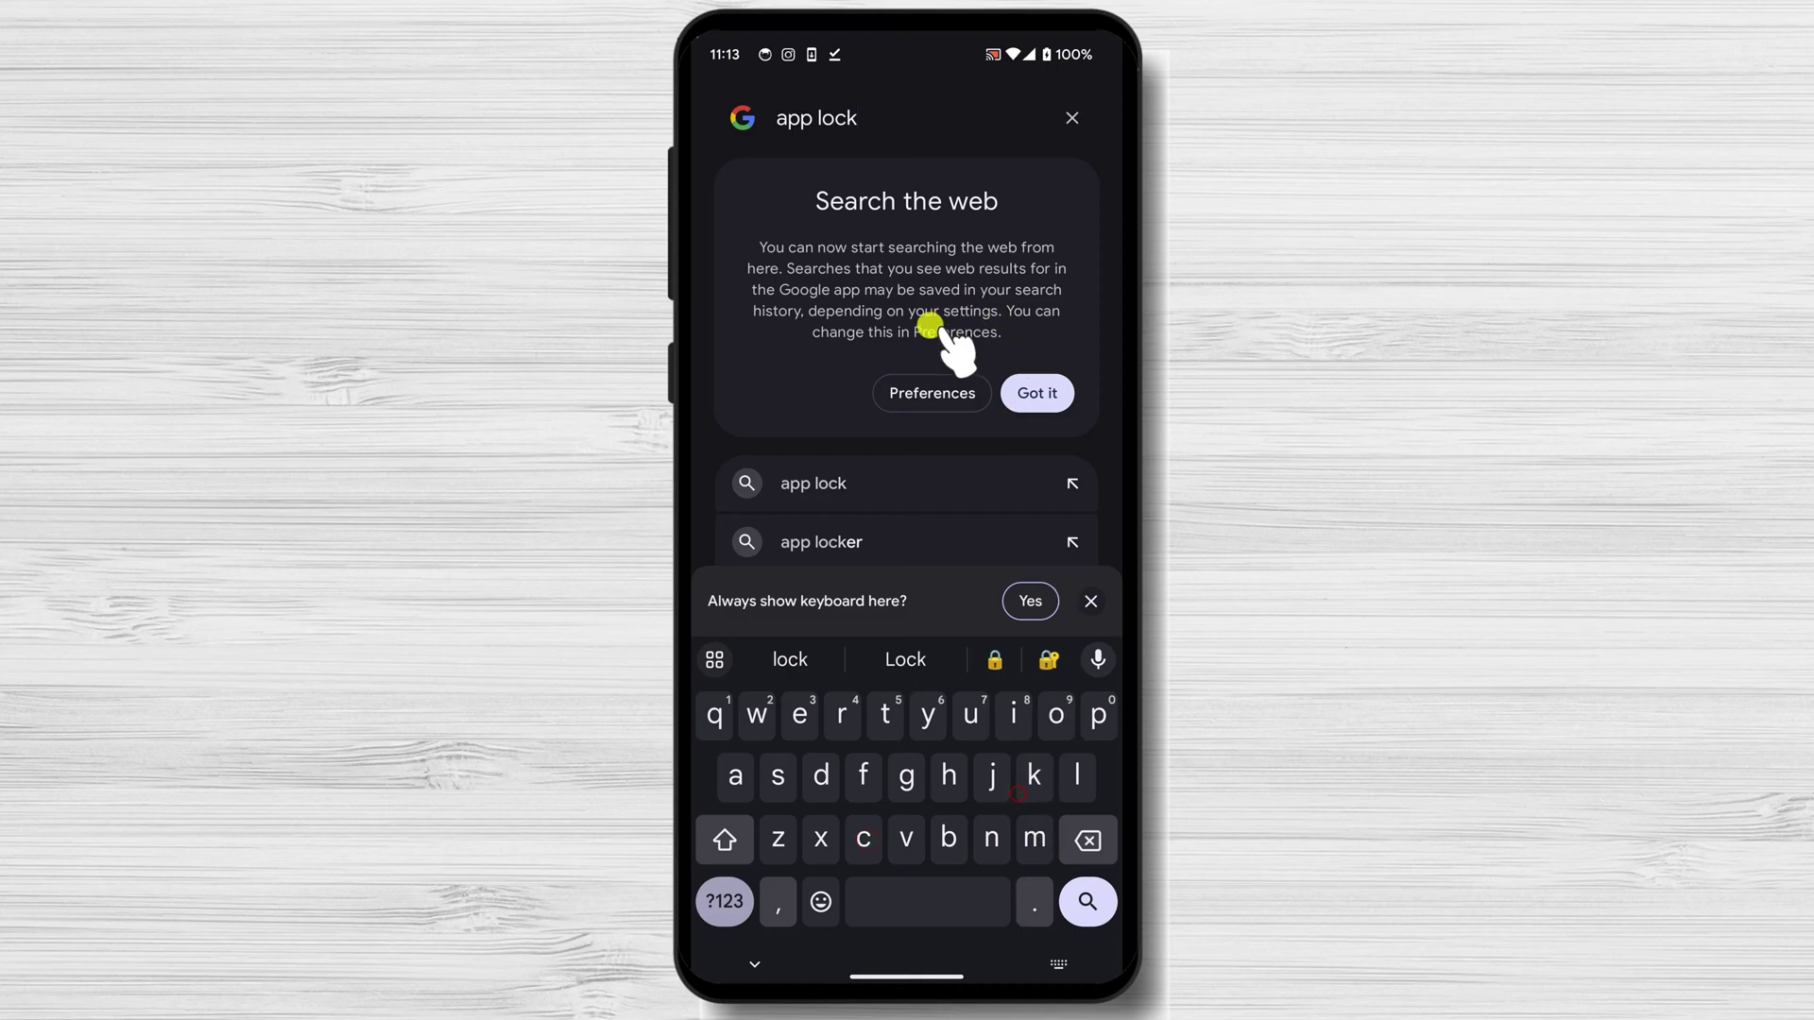
mouse_move(939, 478)
mouse_down()
mouse_move(920, 270)
mouse_move(939, 463)
mouse_up()
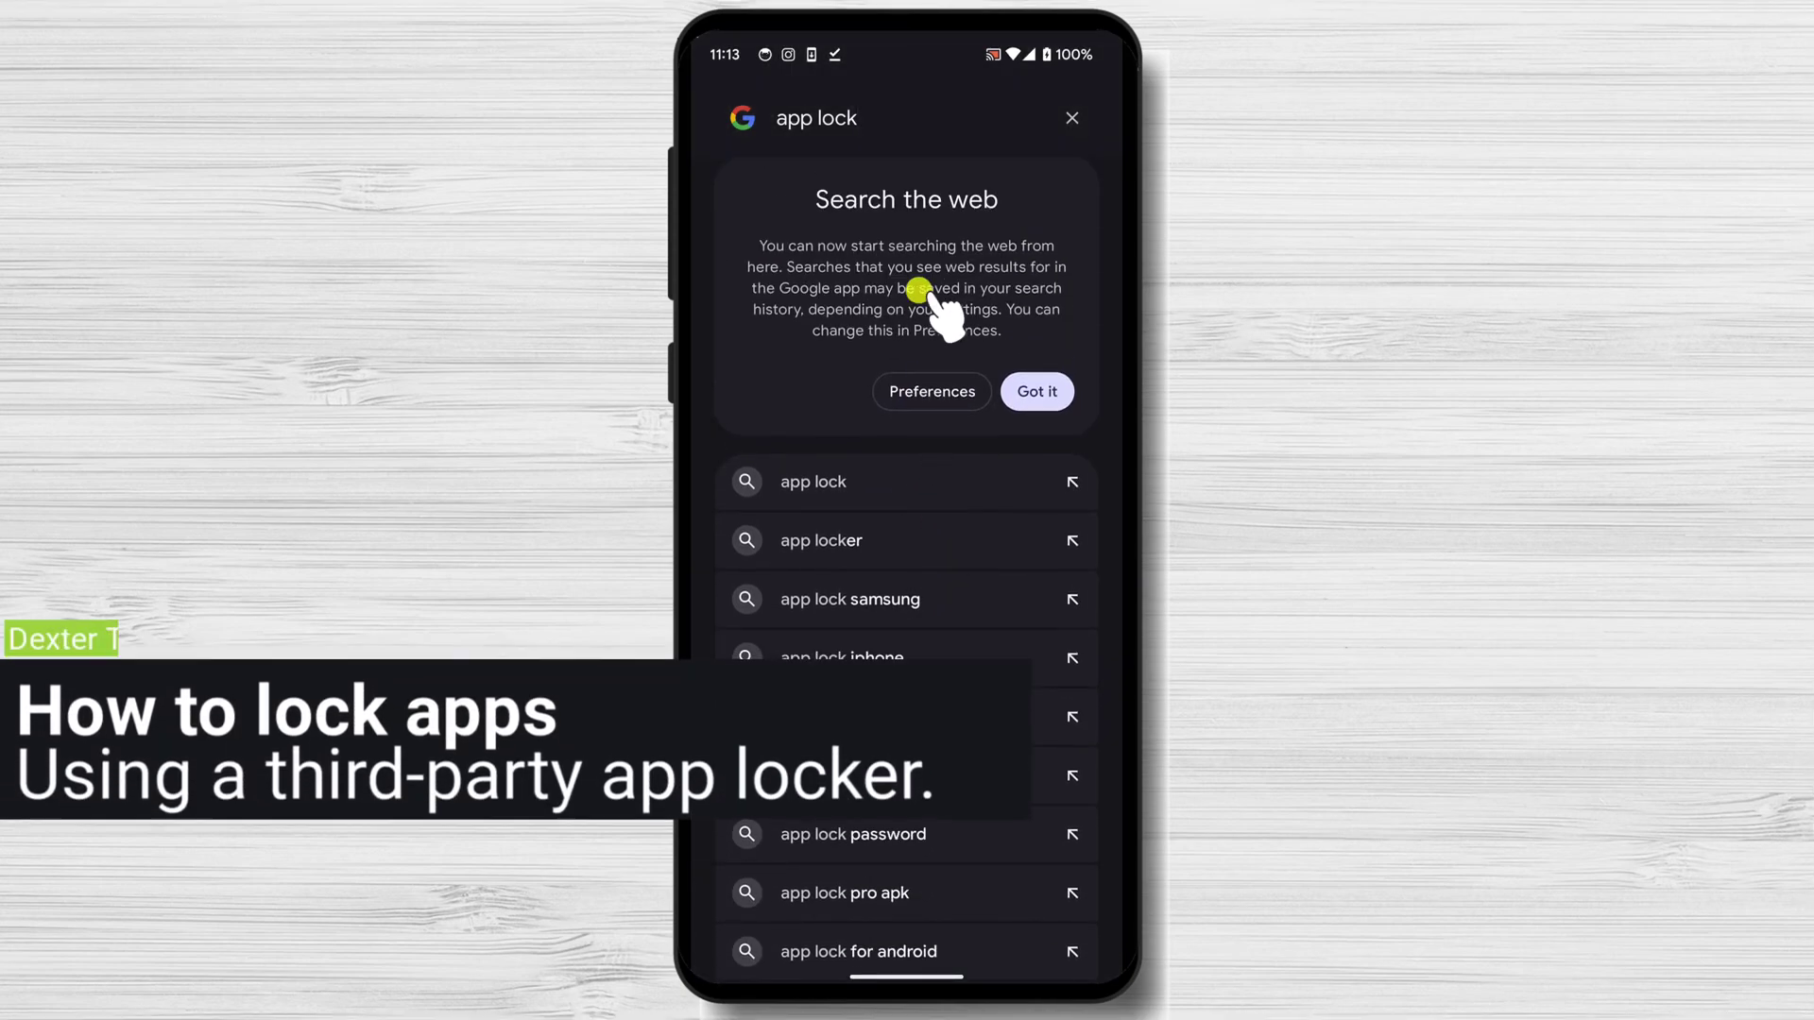
click(1069, 120)
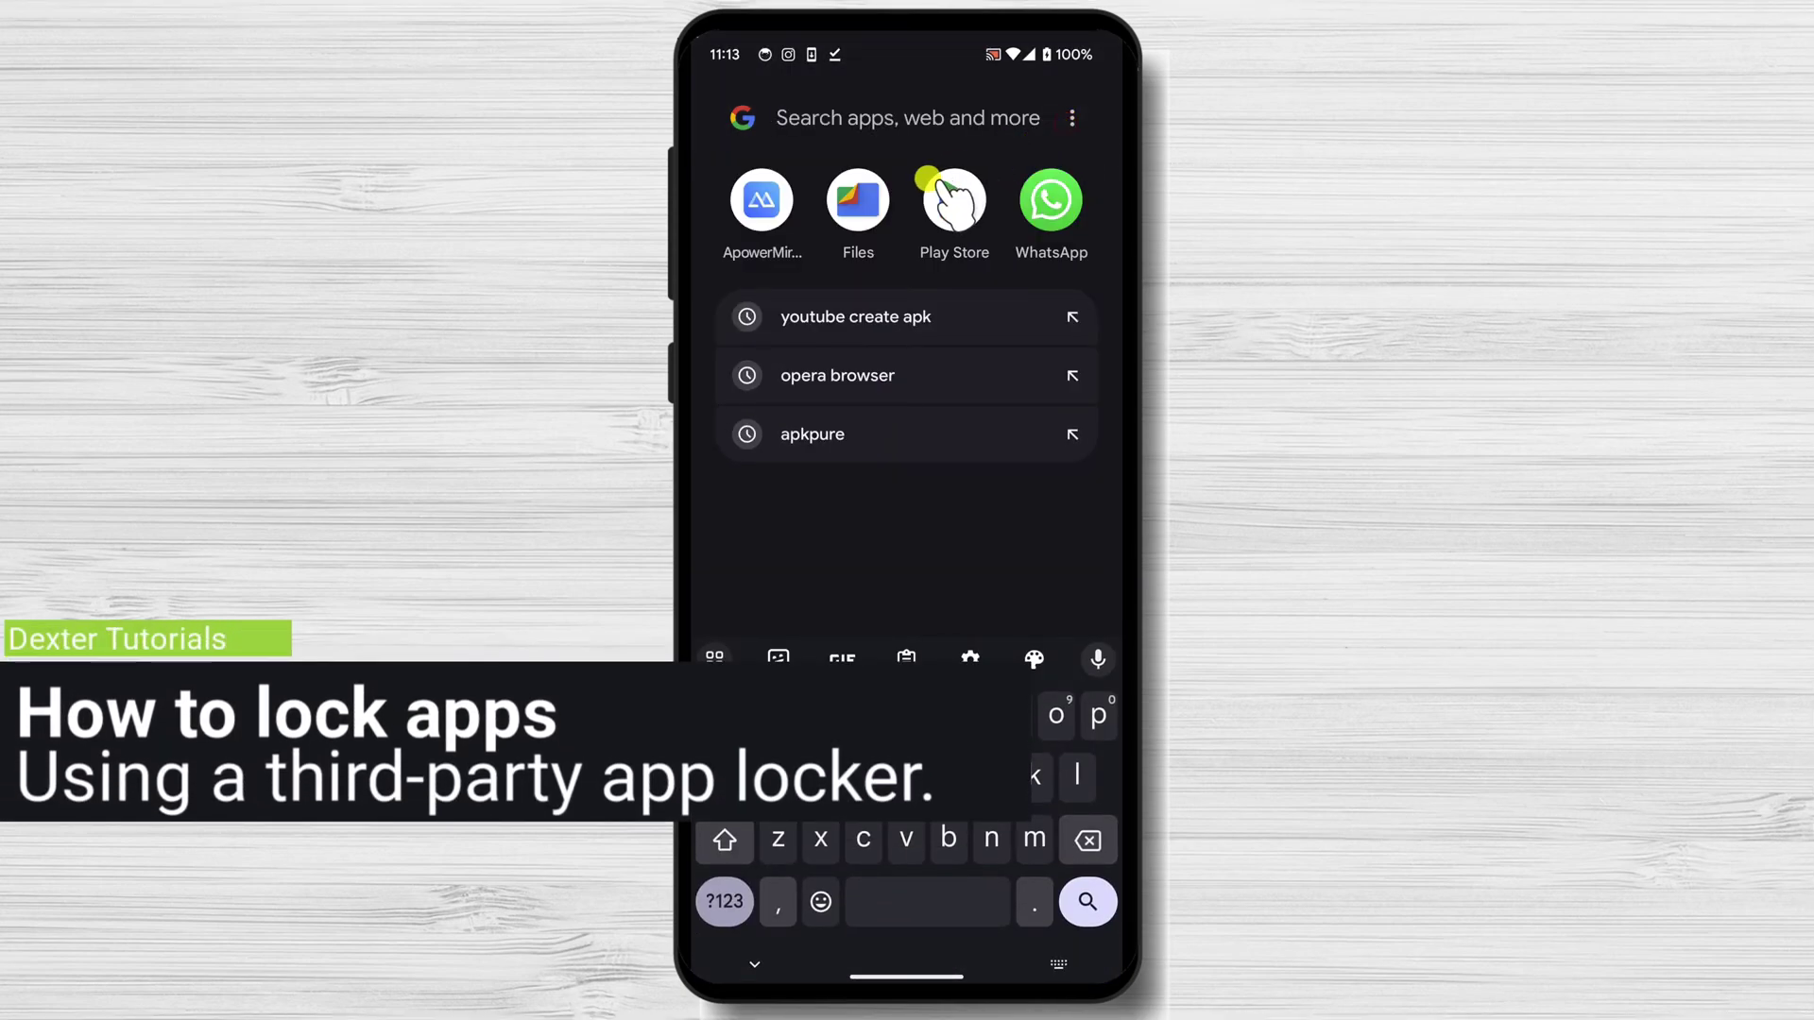
key(Escape)
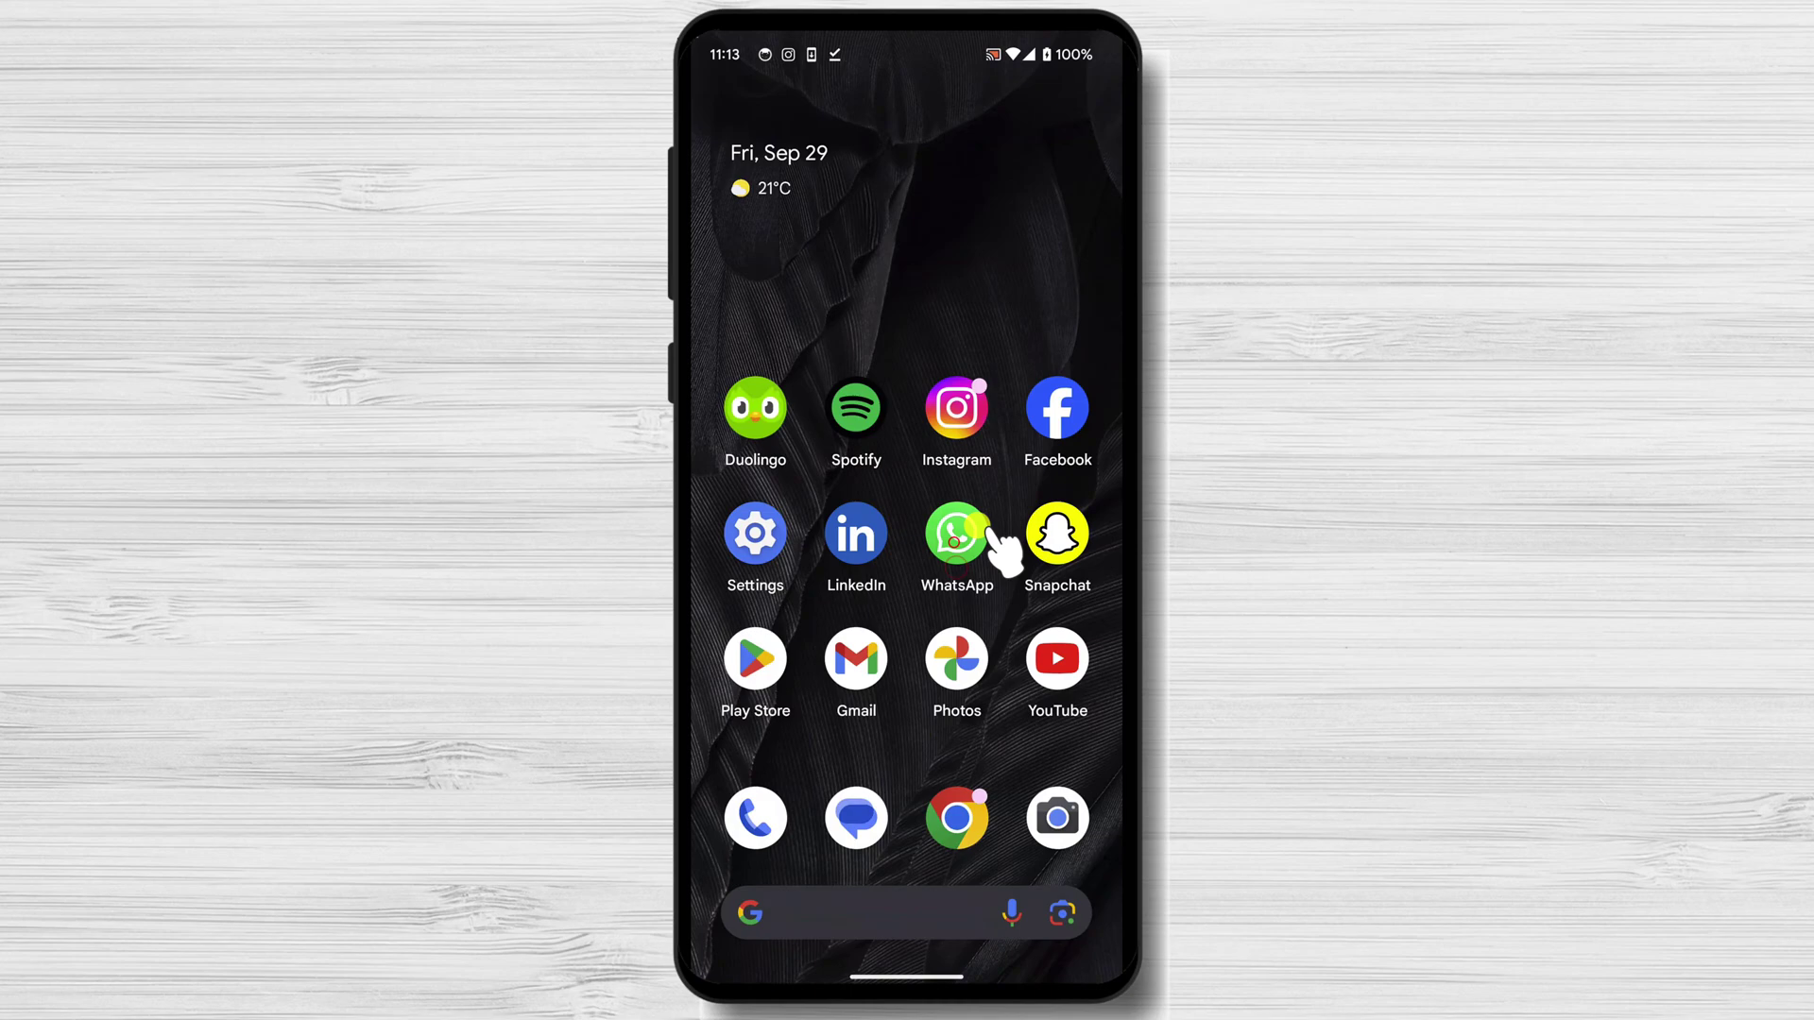
Install AppLock - Fingerprint by SpSoft from the Play Store's recent 'app lock' search
click(768, 683)
click(852, 123)
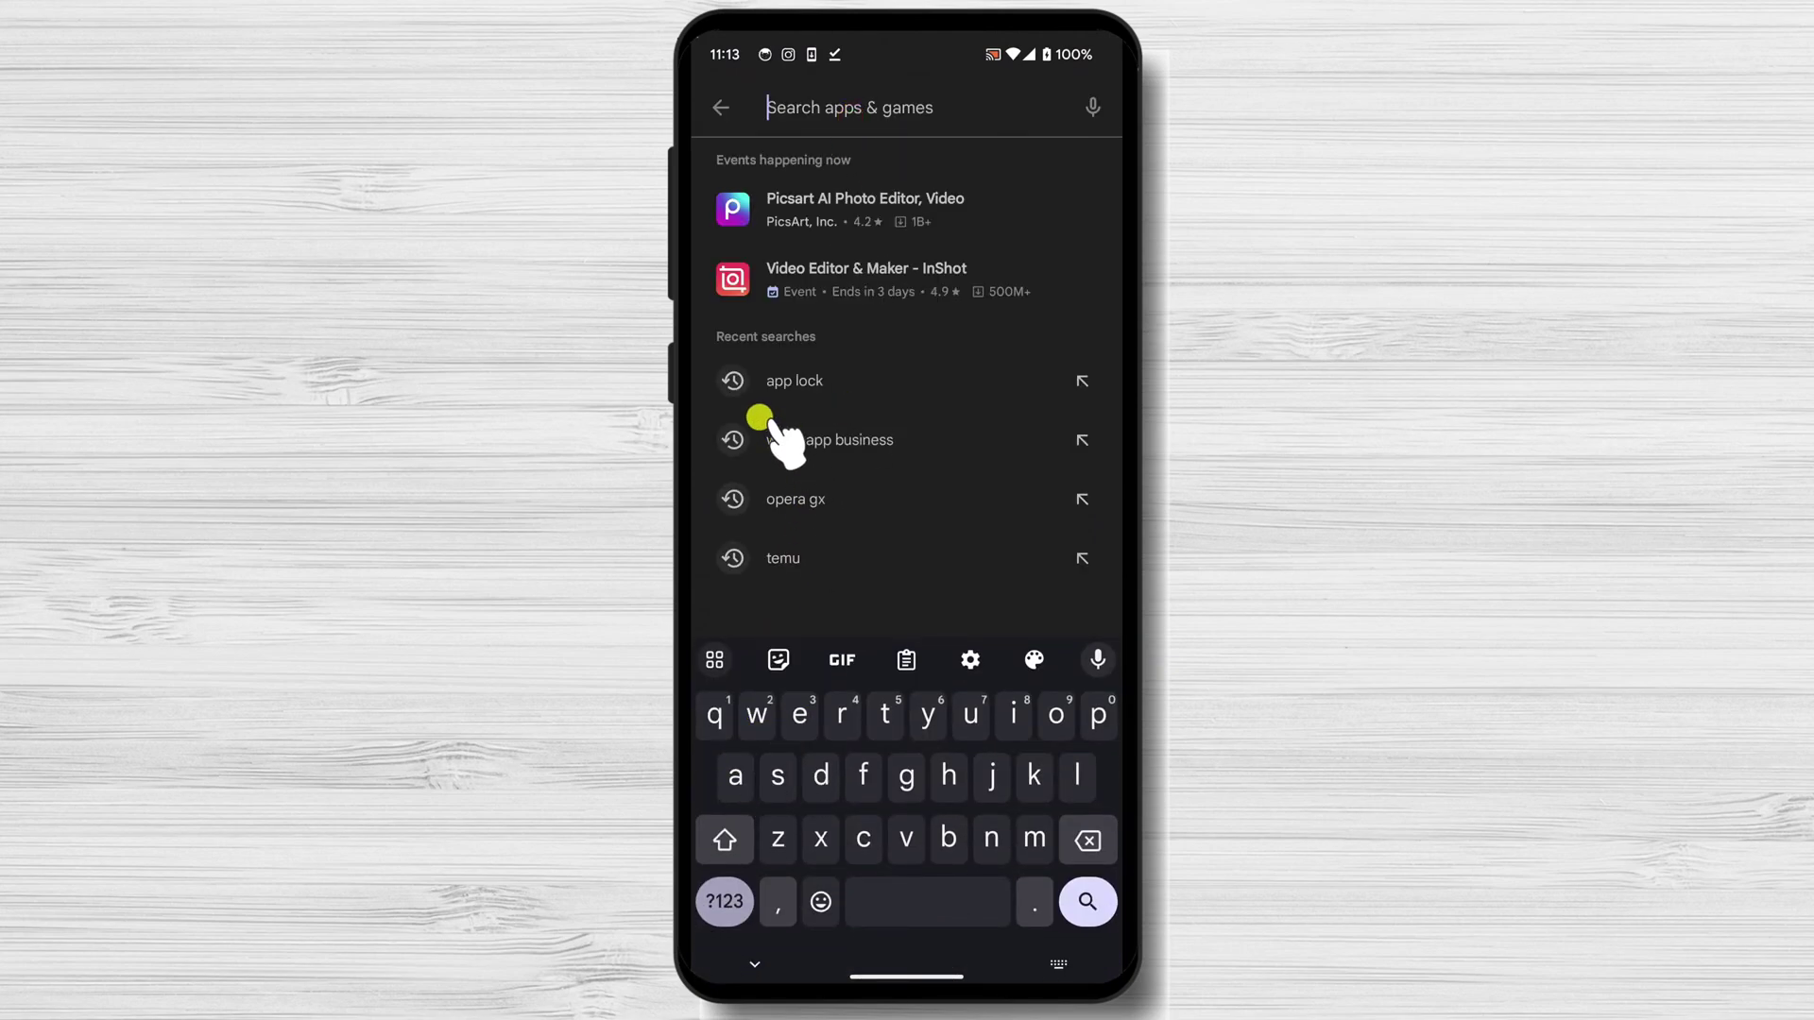
click(785, 386)
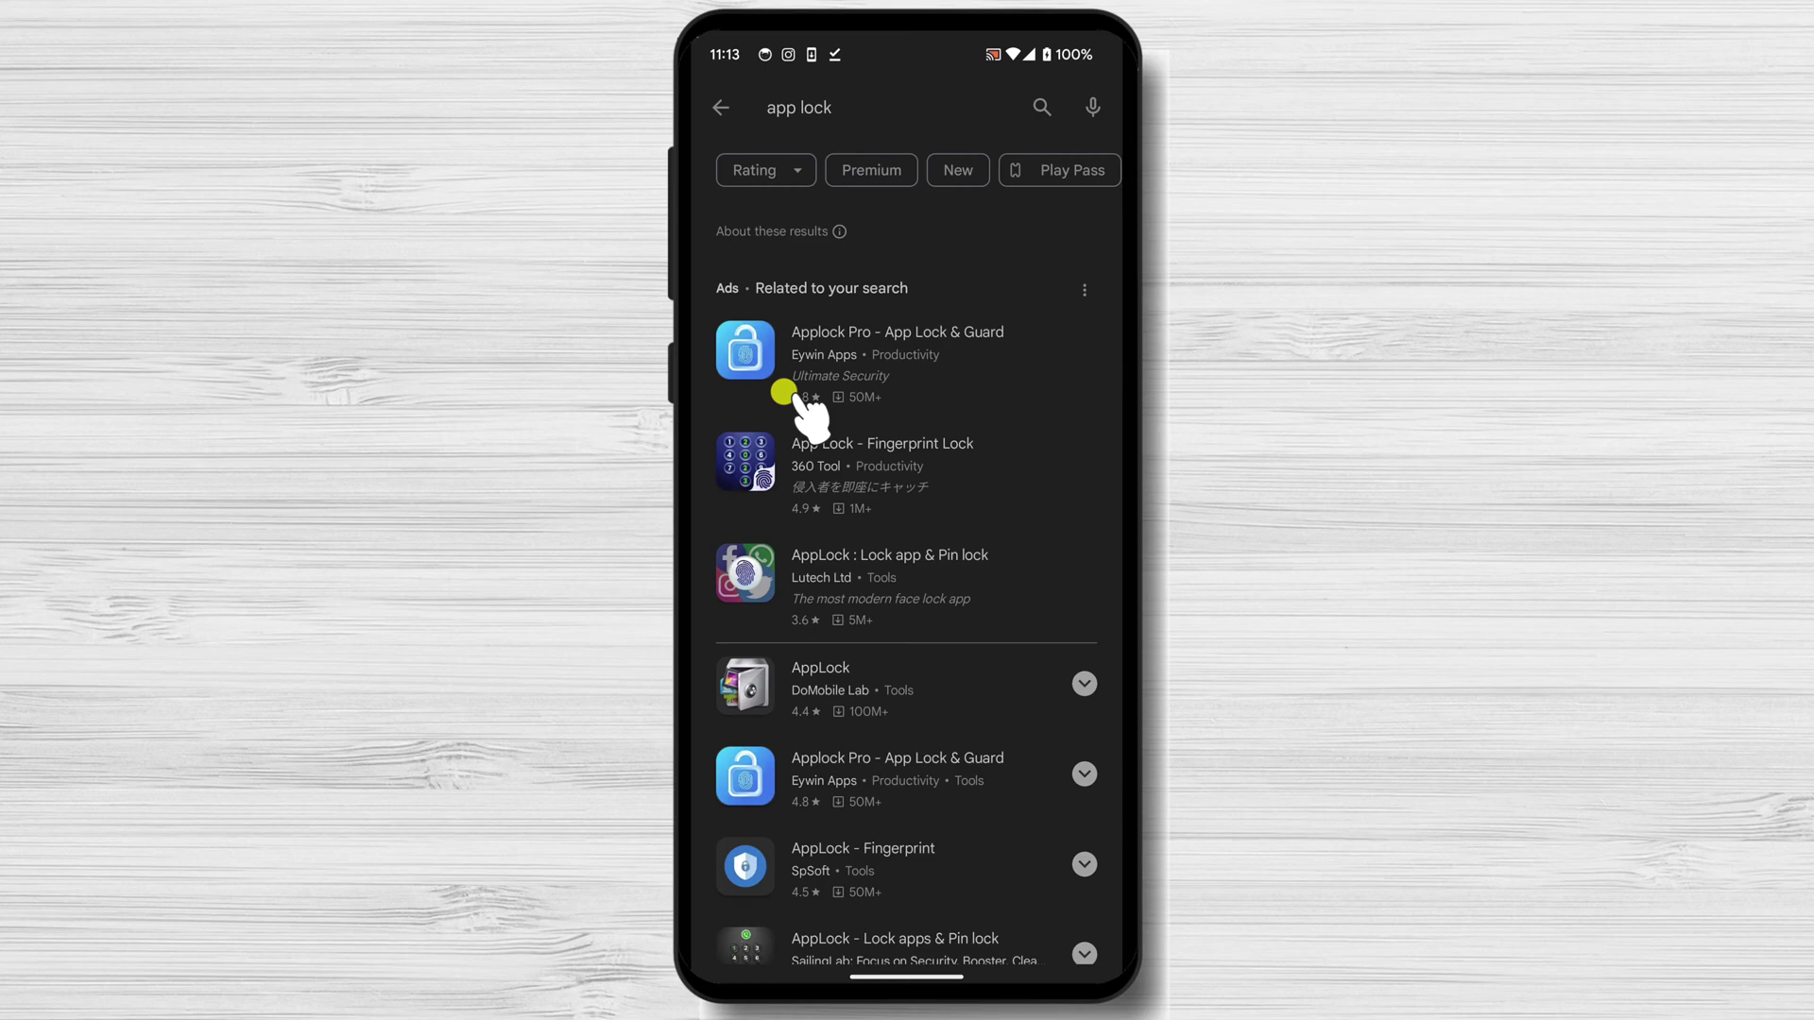
drag(988, 794, 1009, 489)
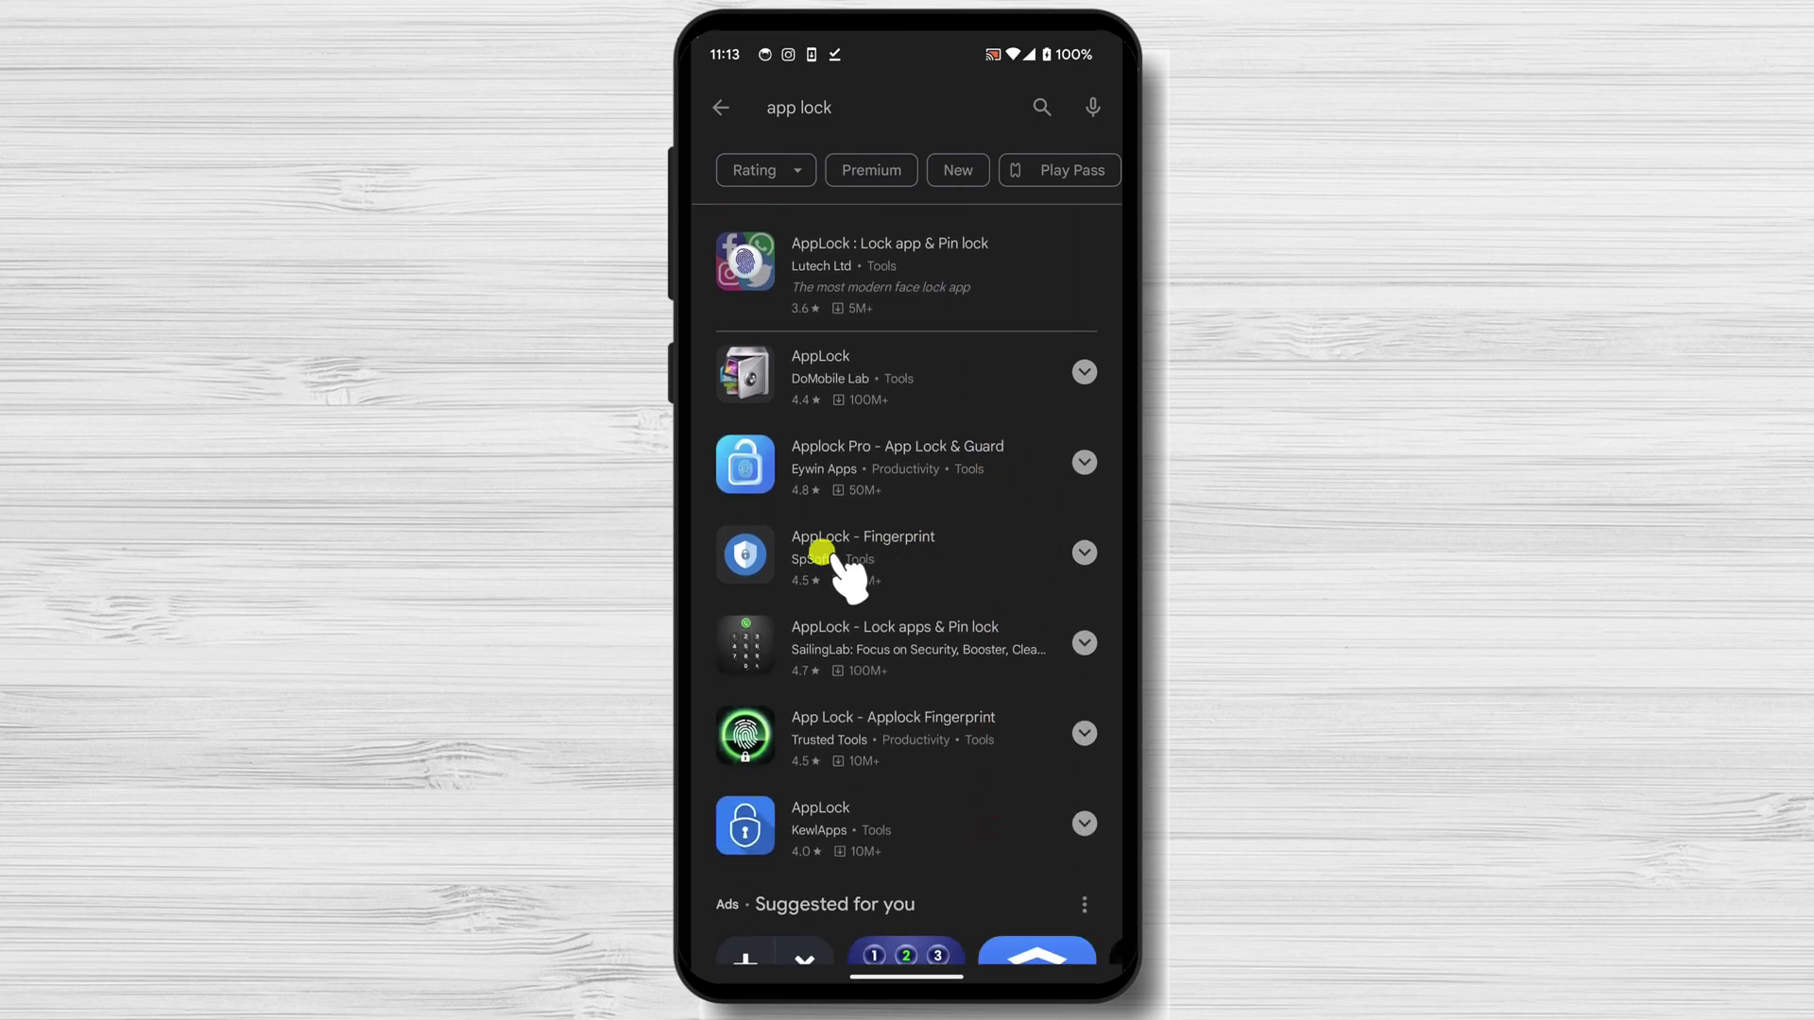
click(868, 565)
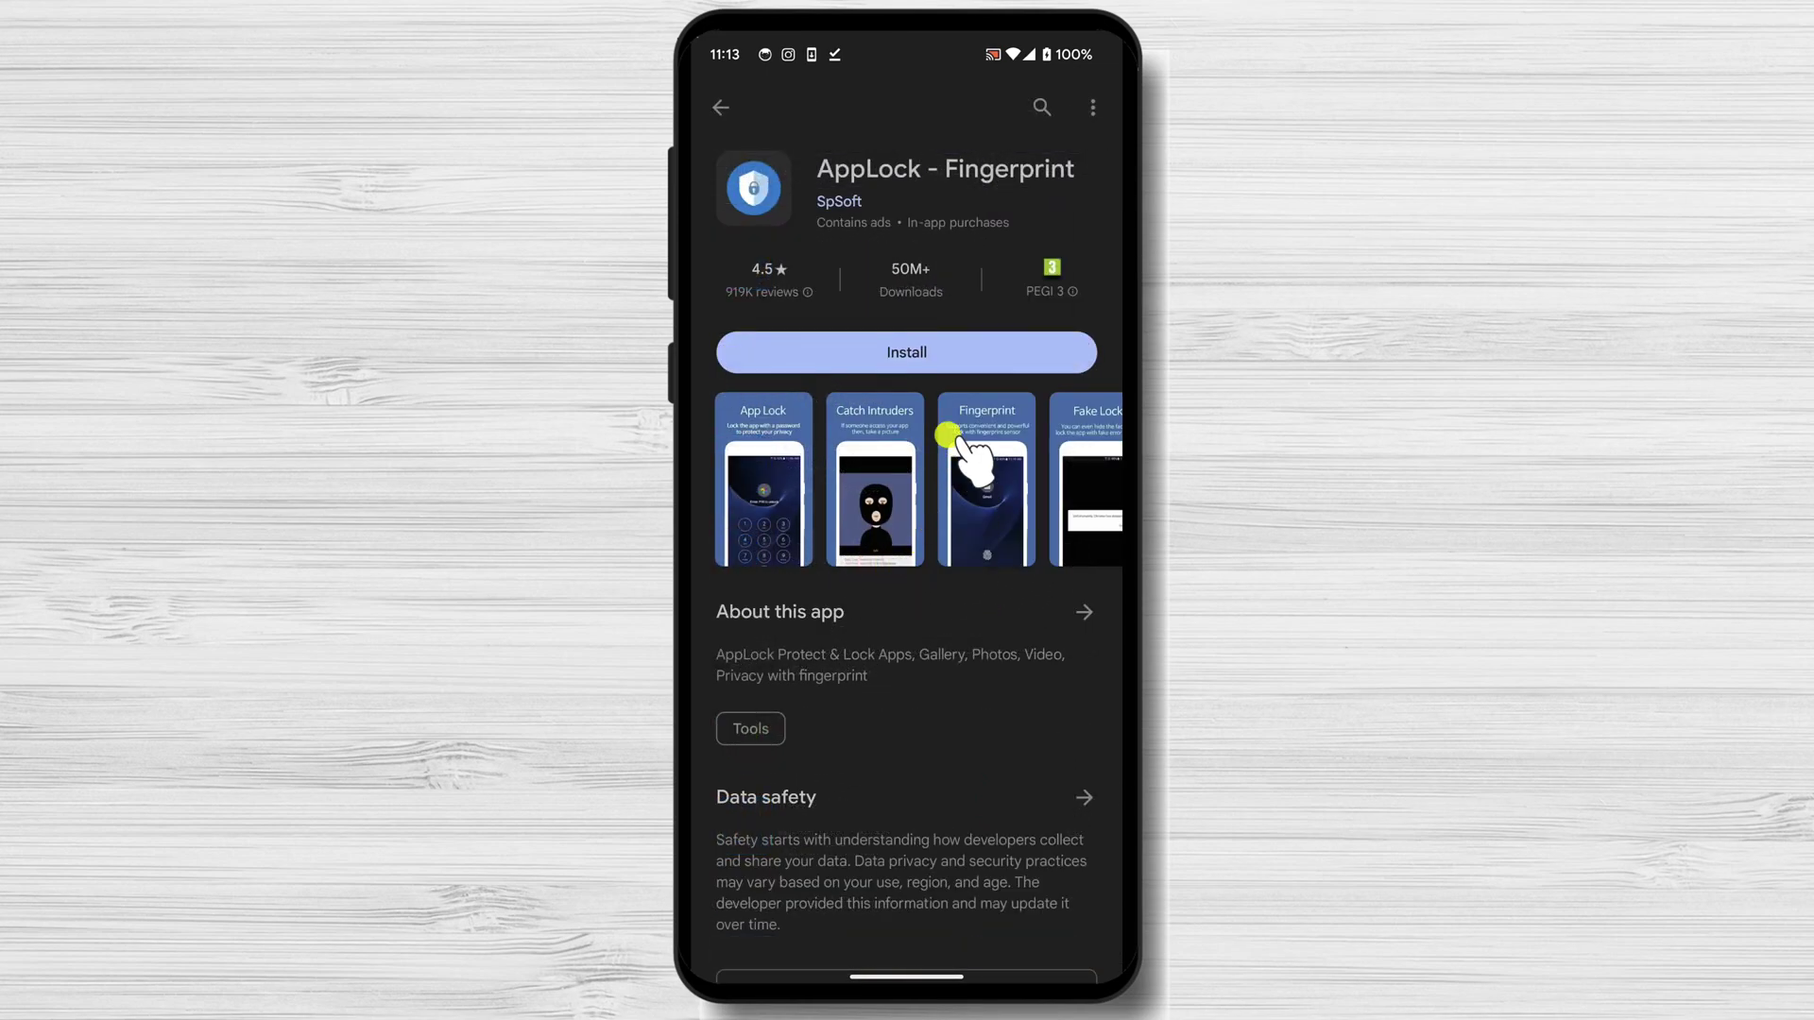
click(923, 359)
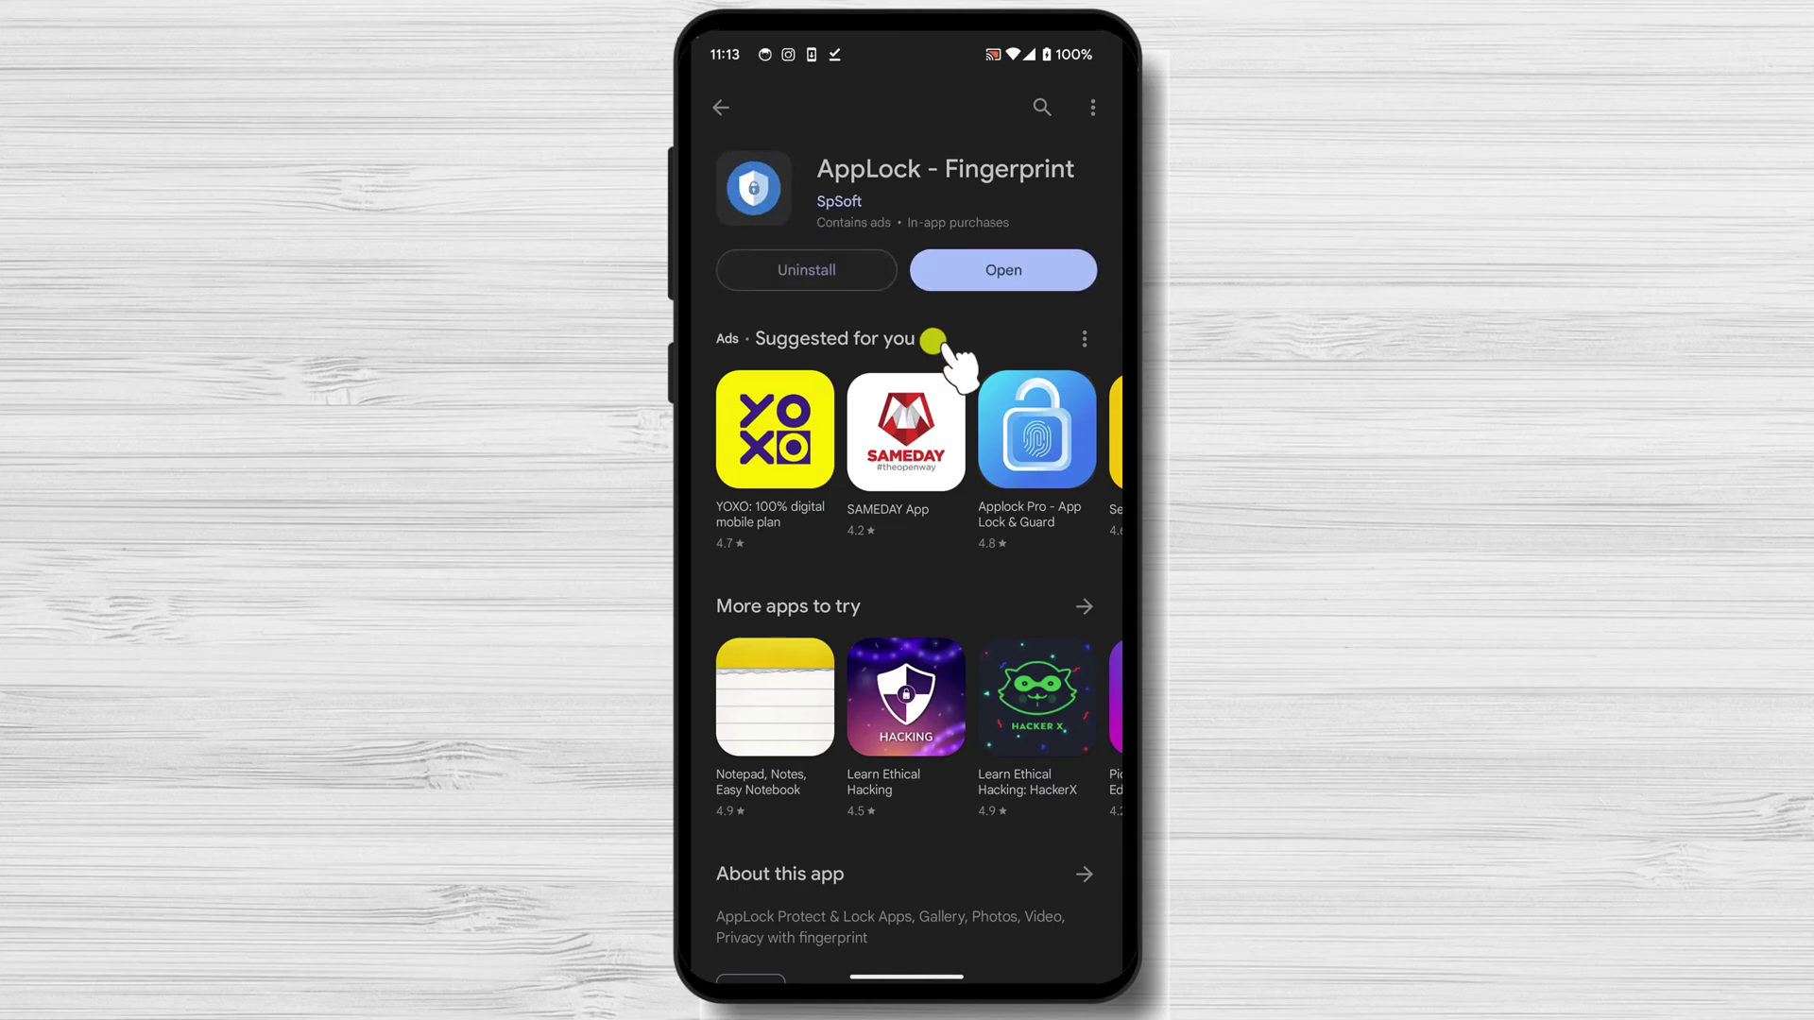
click(994, 275)
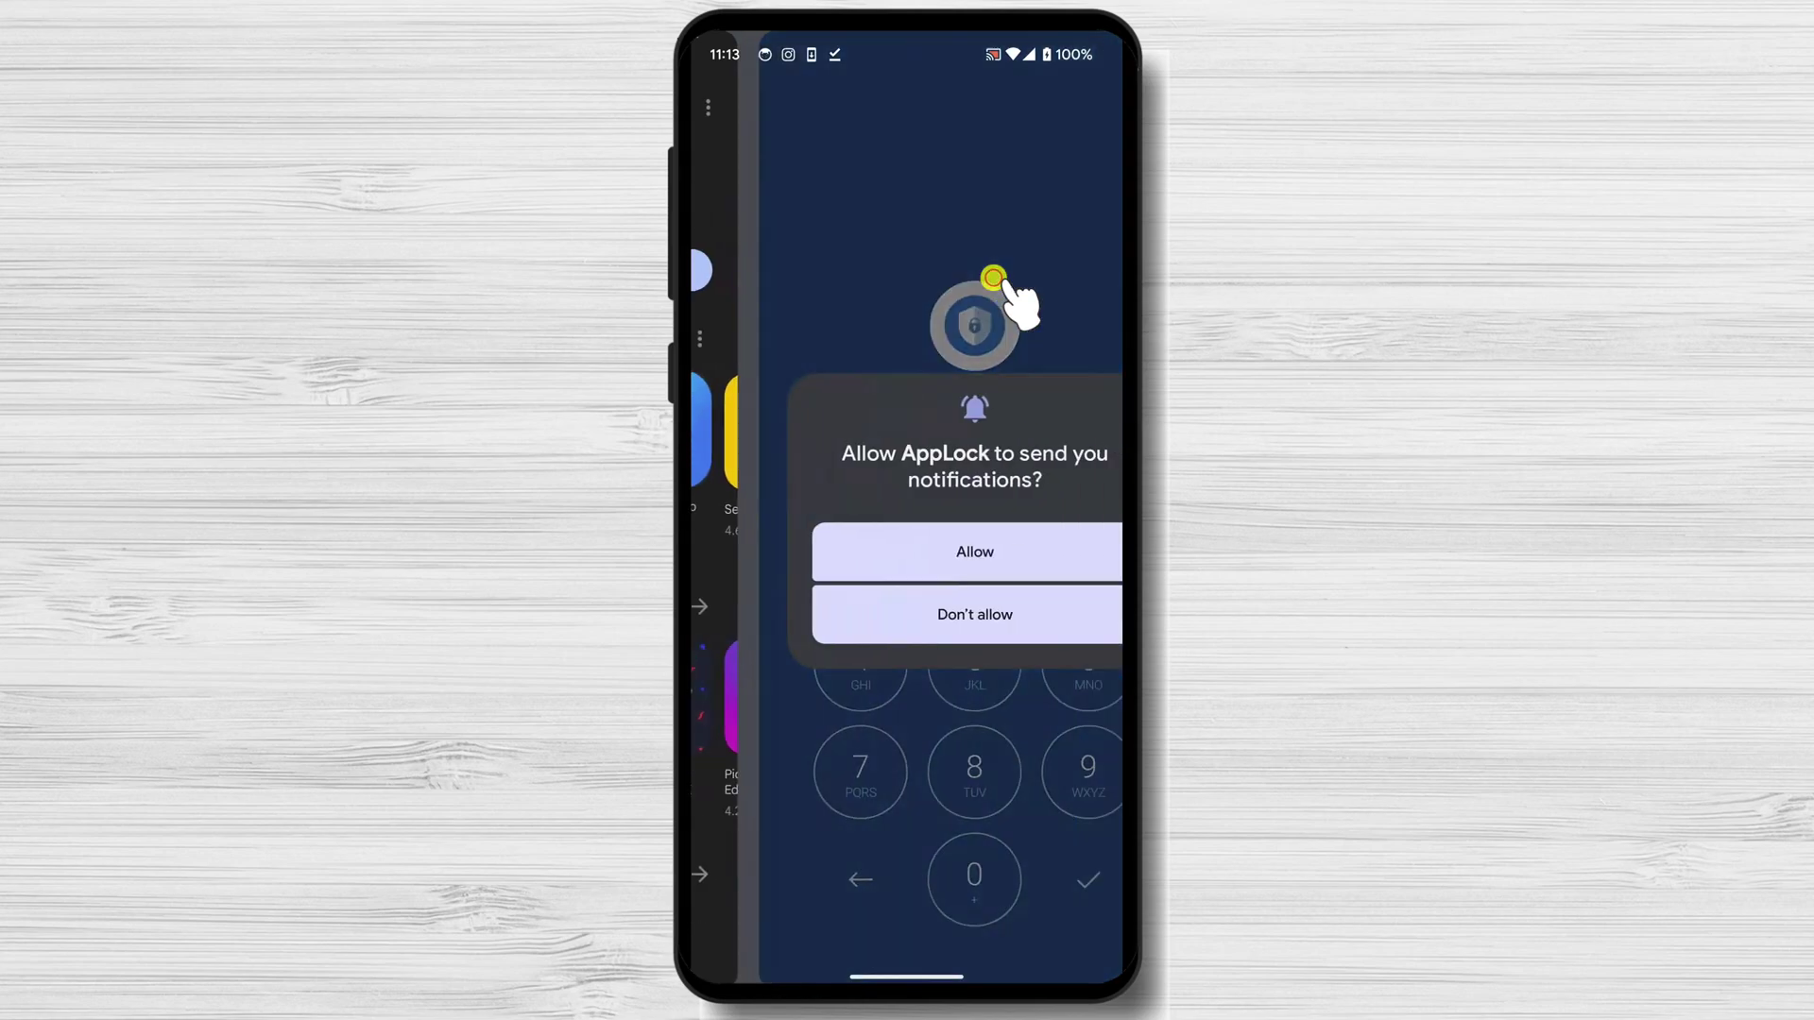
click(955, 552)
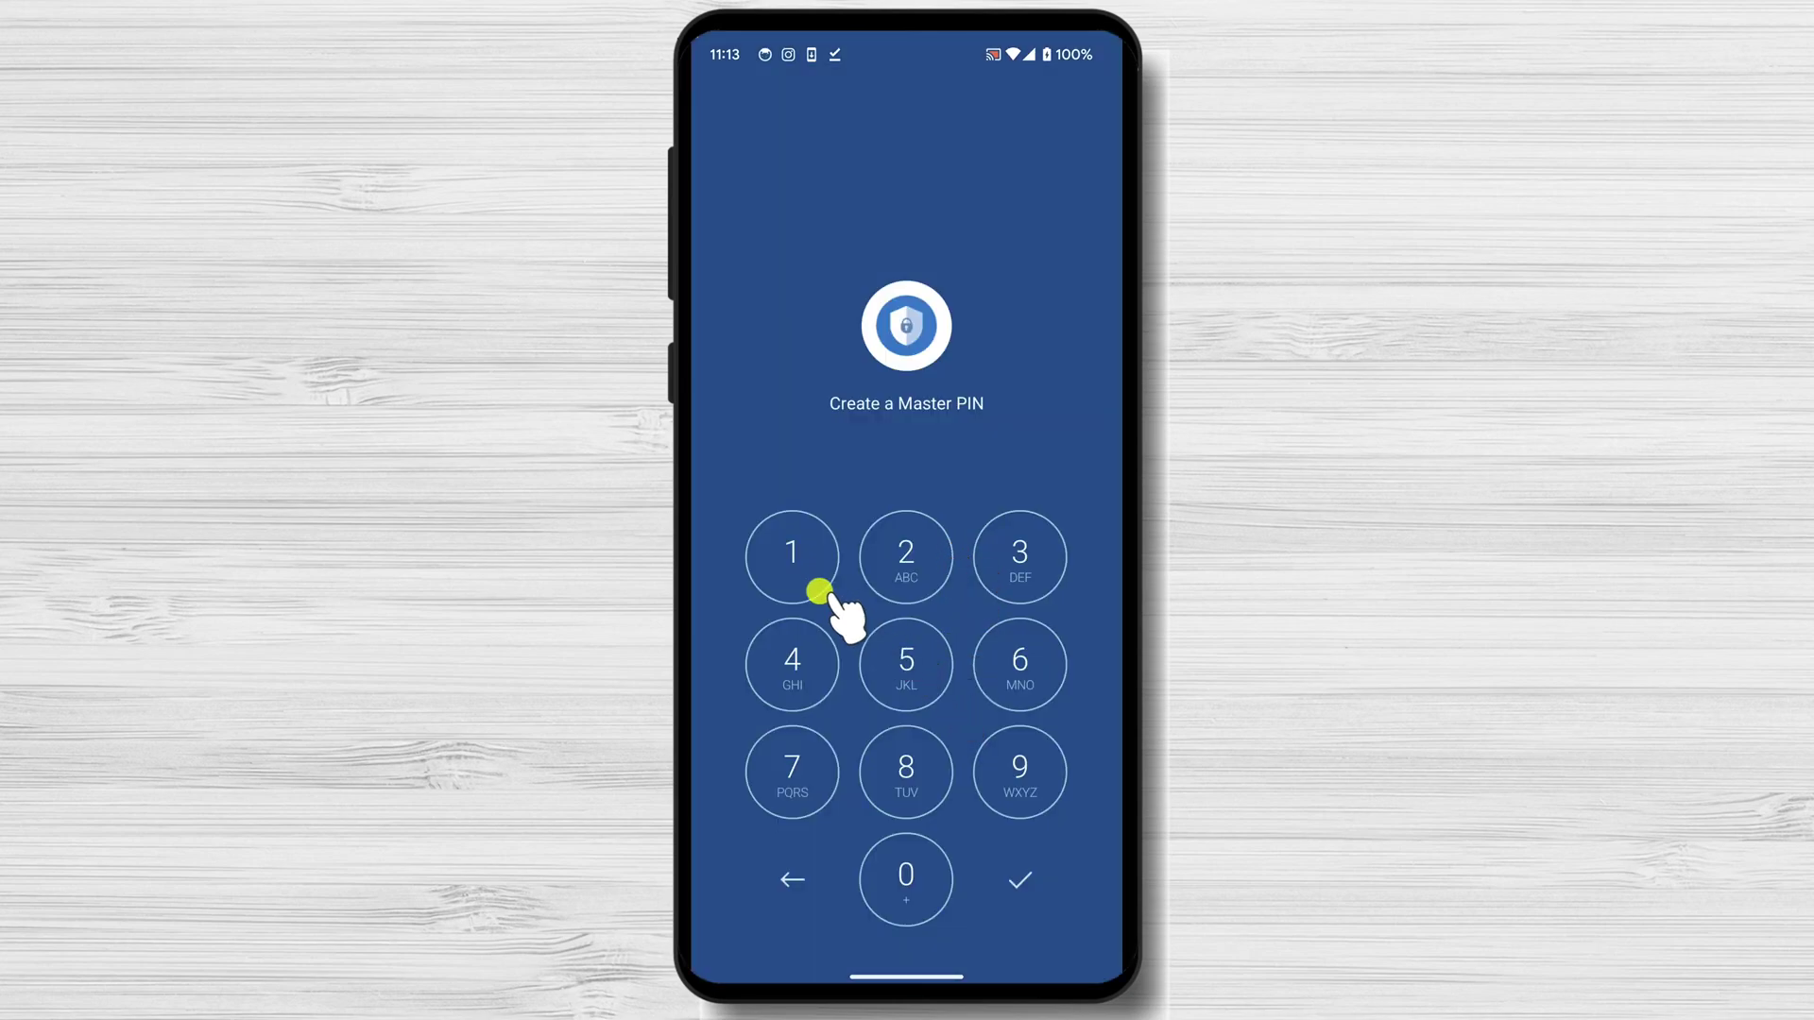
click(807, 578)
click(874, 575)
click(1000, 569)
click(793, 653)
click(1015, 885)
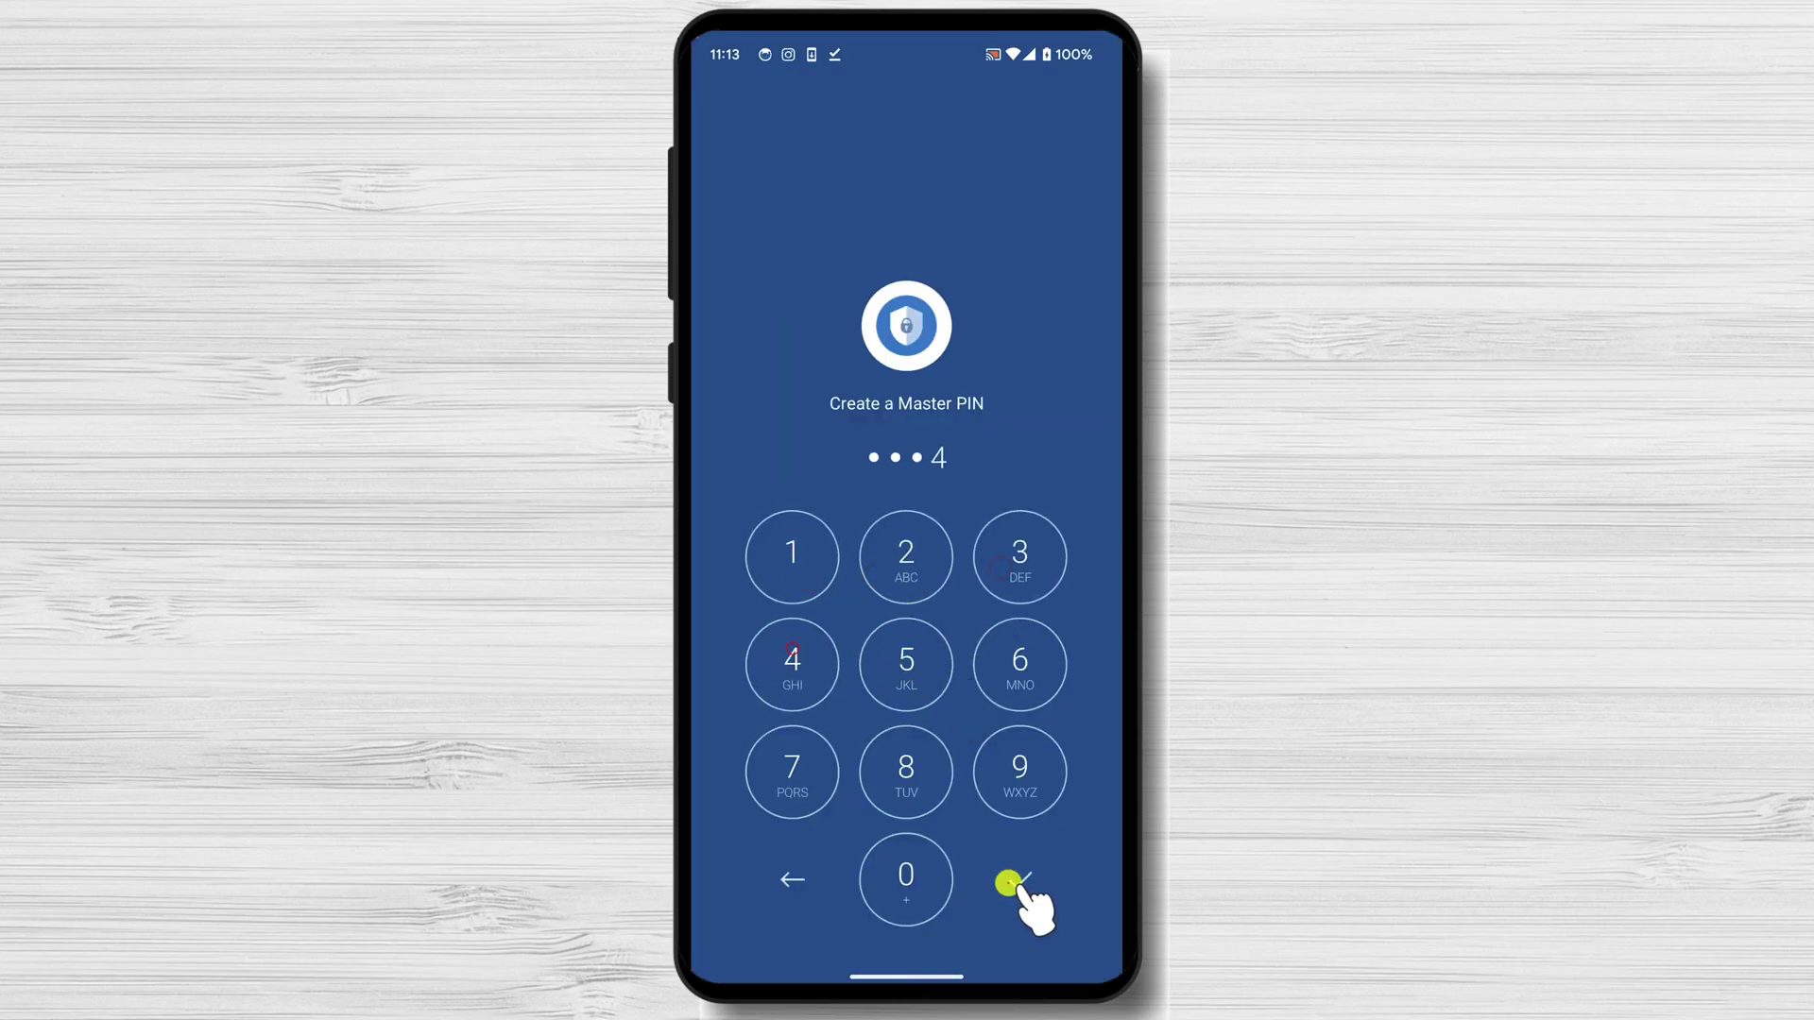
click(799, 572)
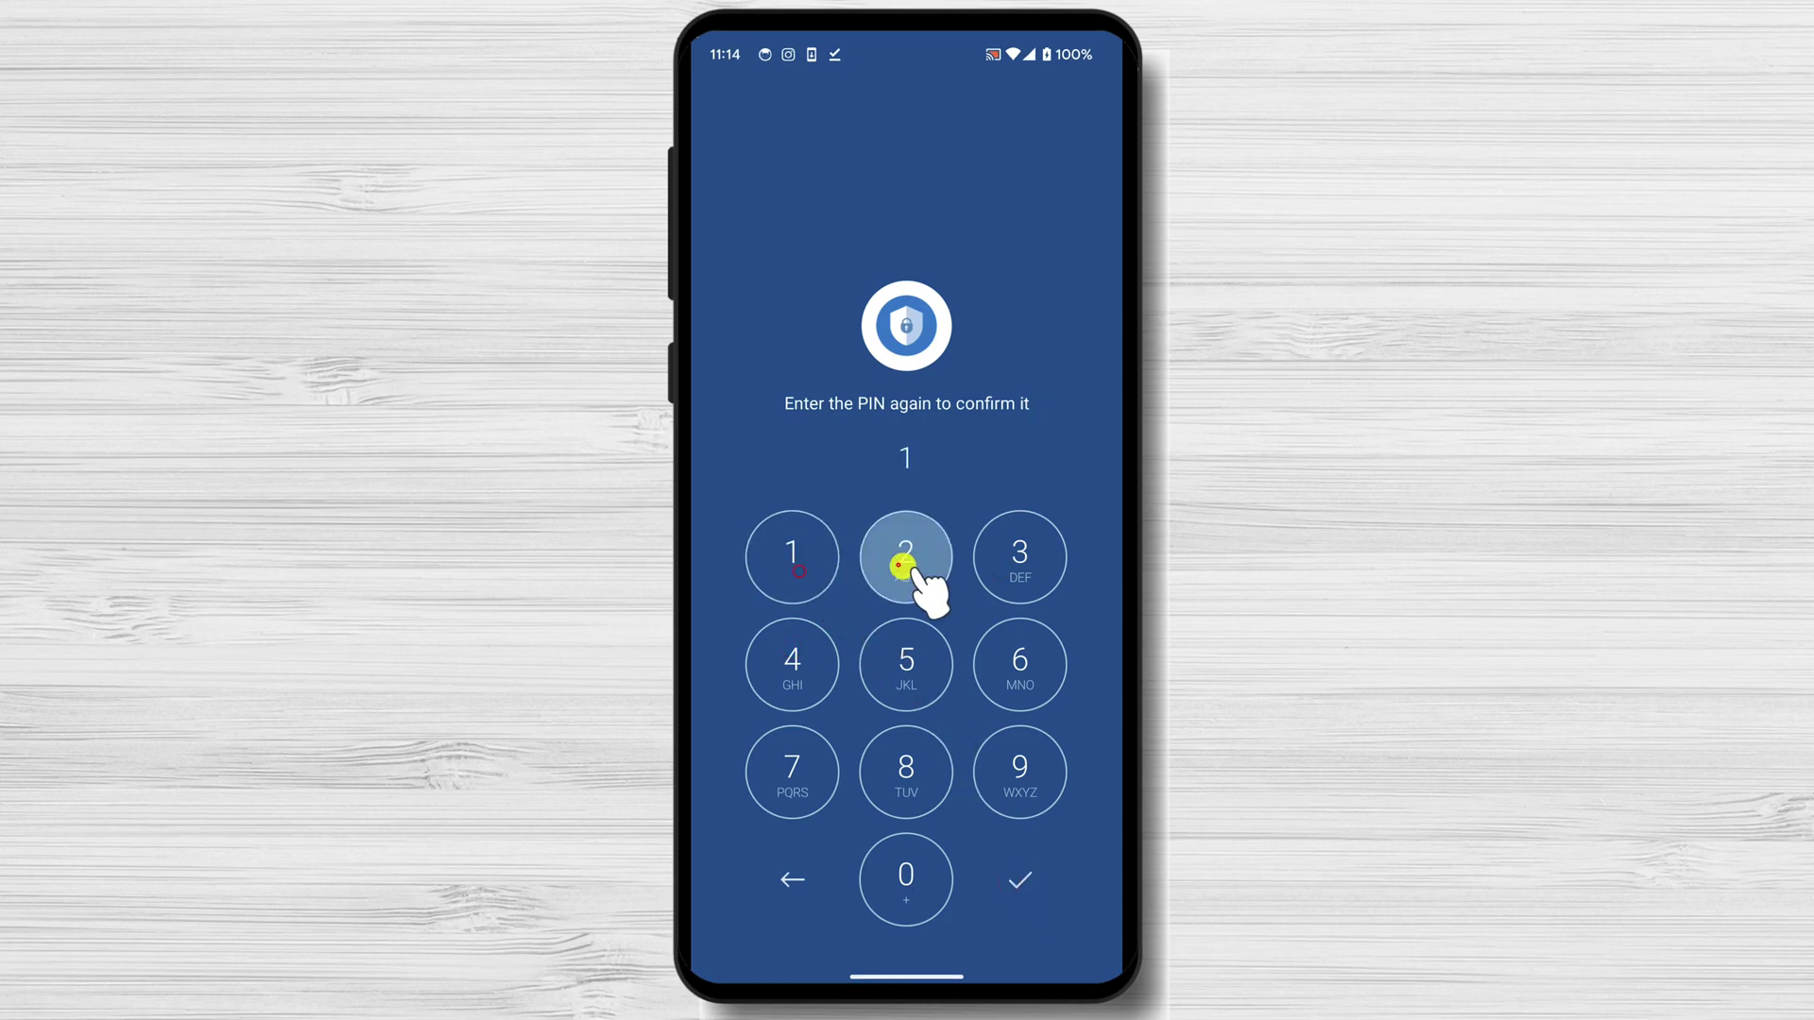
click(896, 570)
click(1018, 564)
click(794, 667)
click(1022, 893)
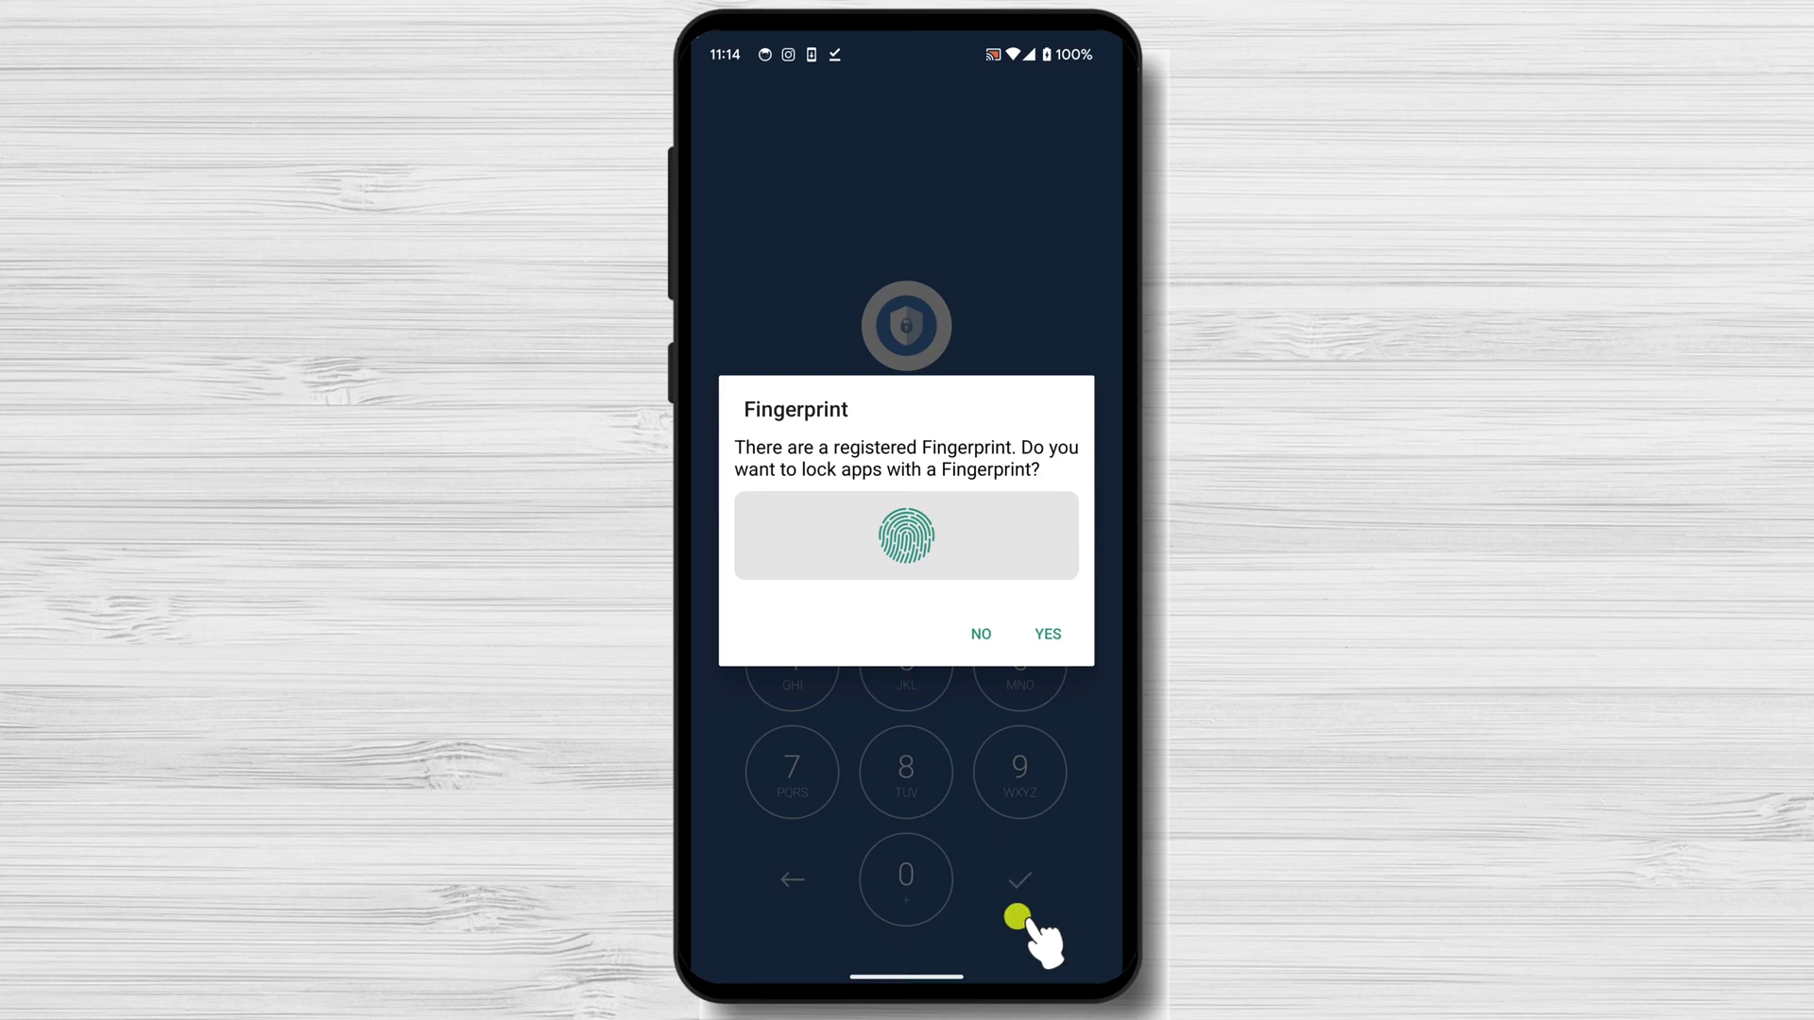
click(1048, 635)
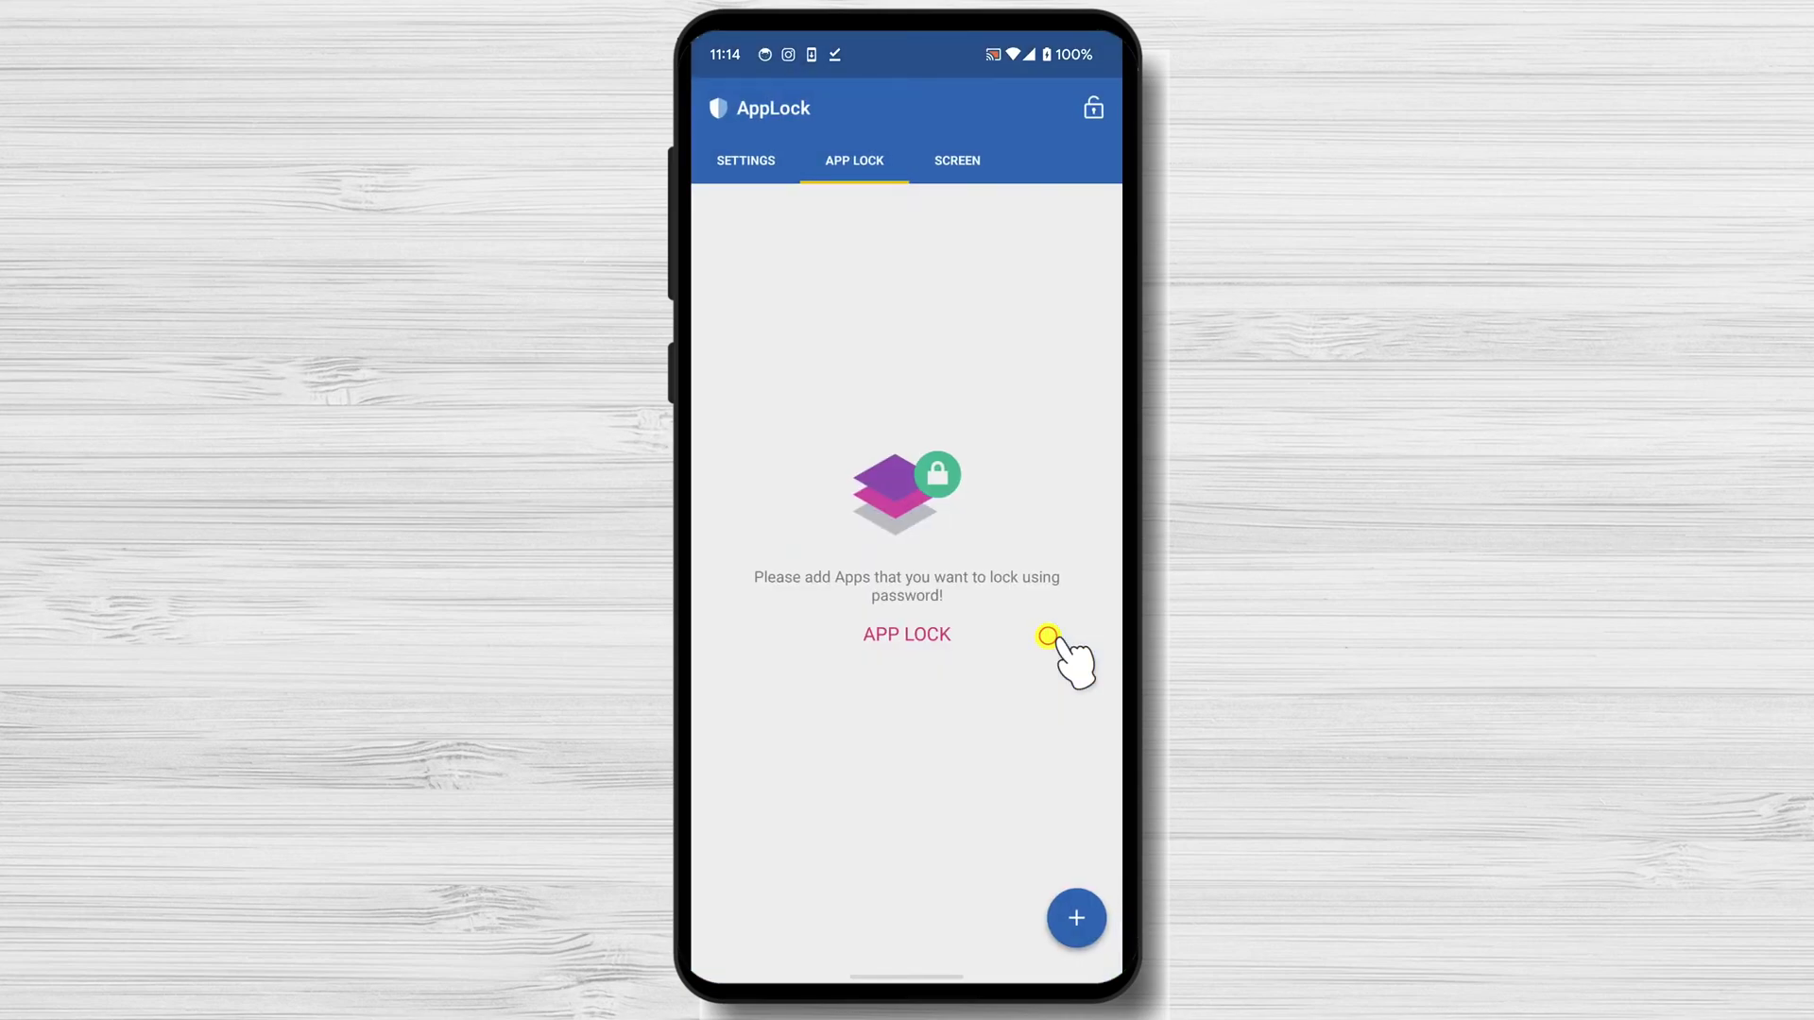
Switch on Calculator in the lockable-apps list and return to the App Lock tab
click(923, 635)
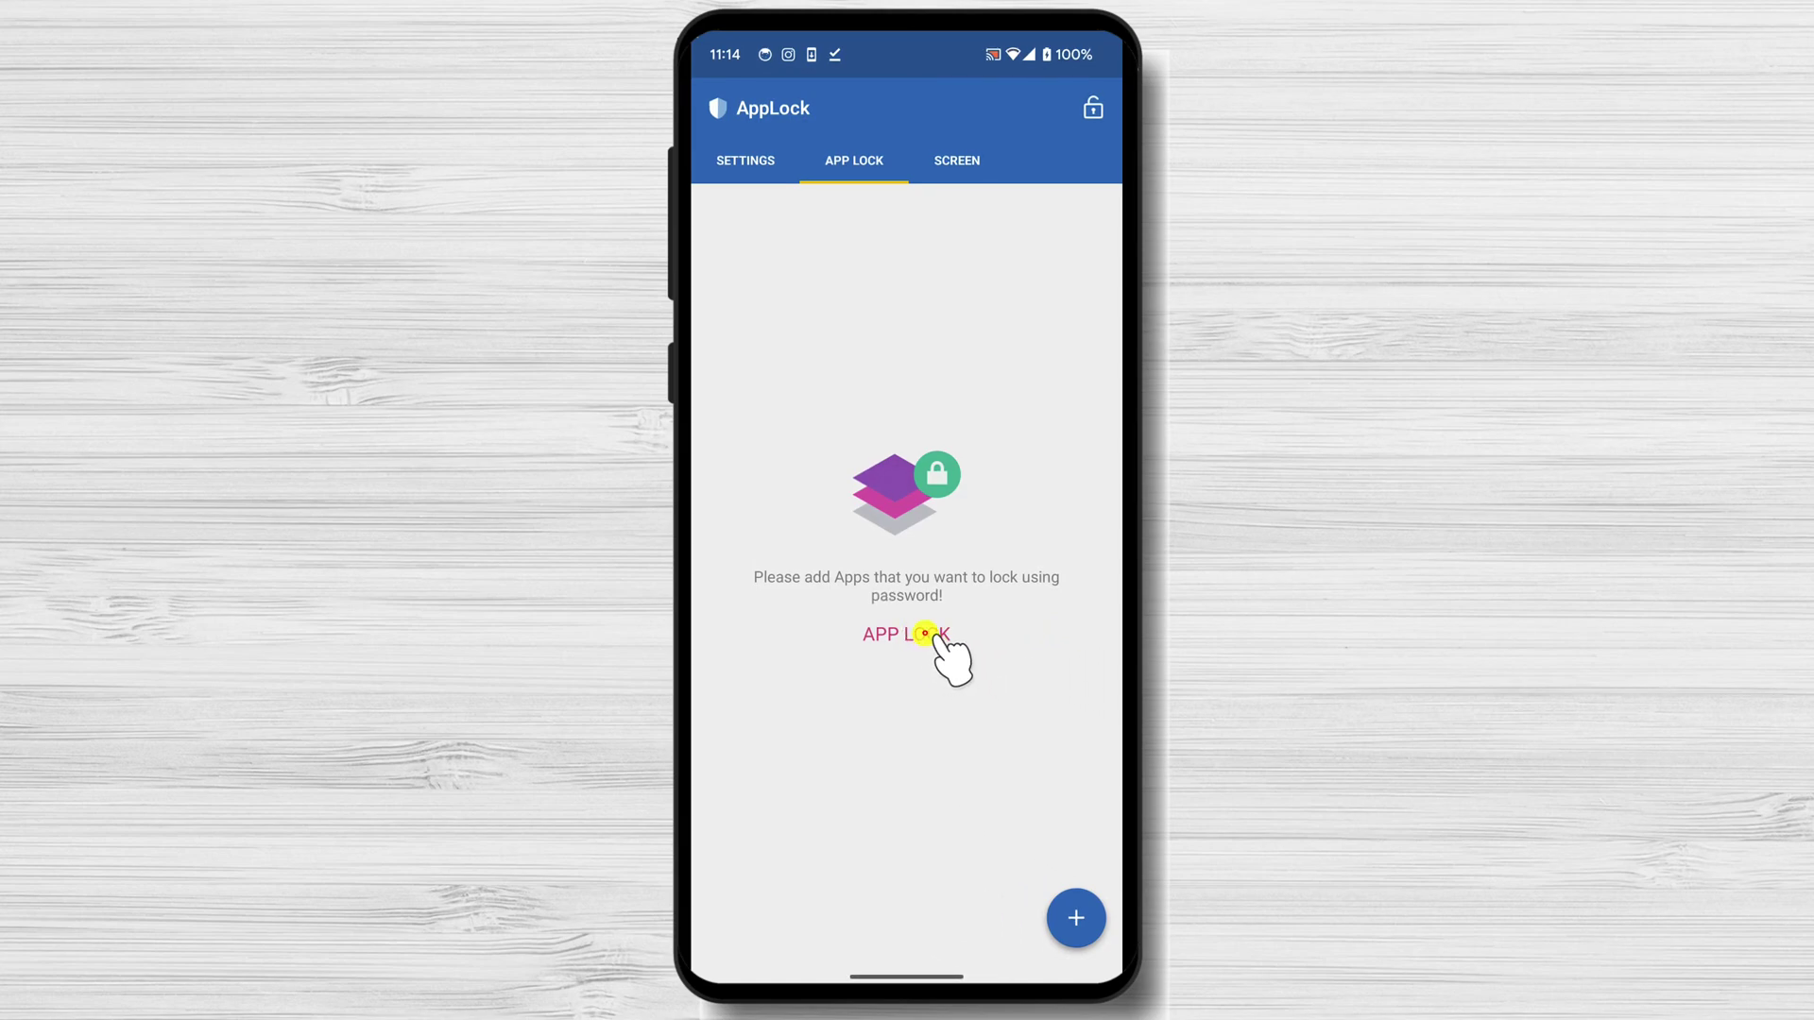
click(1077, 918)
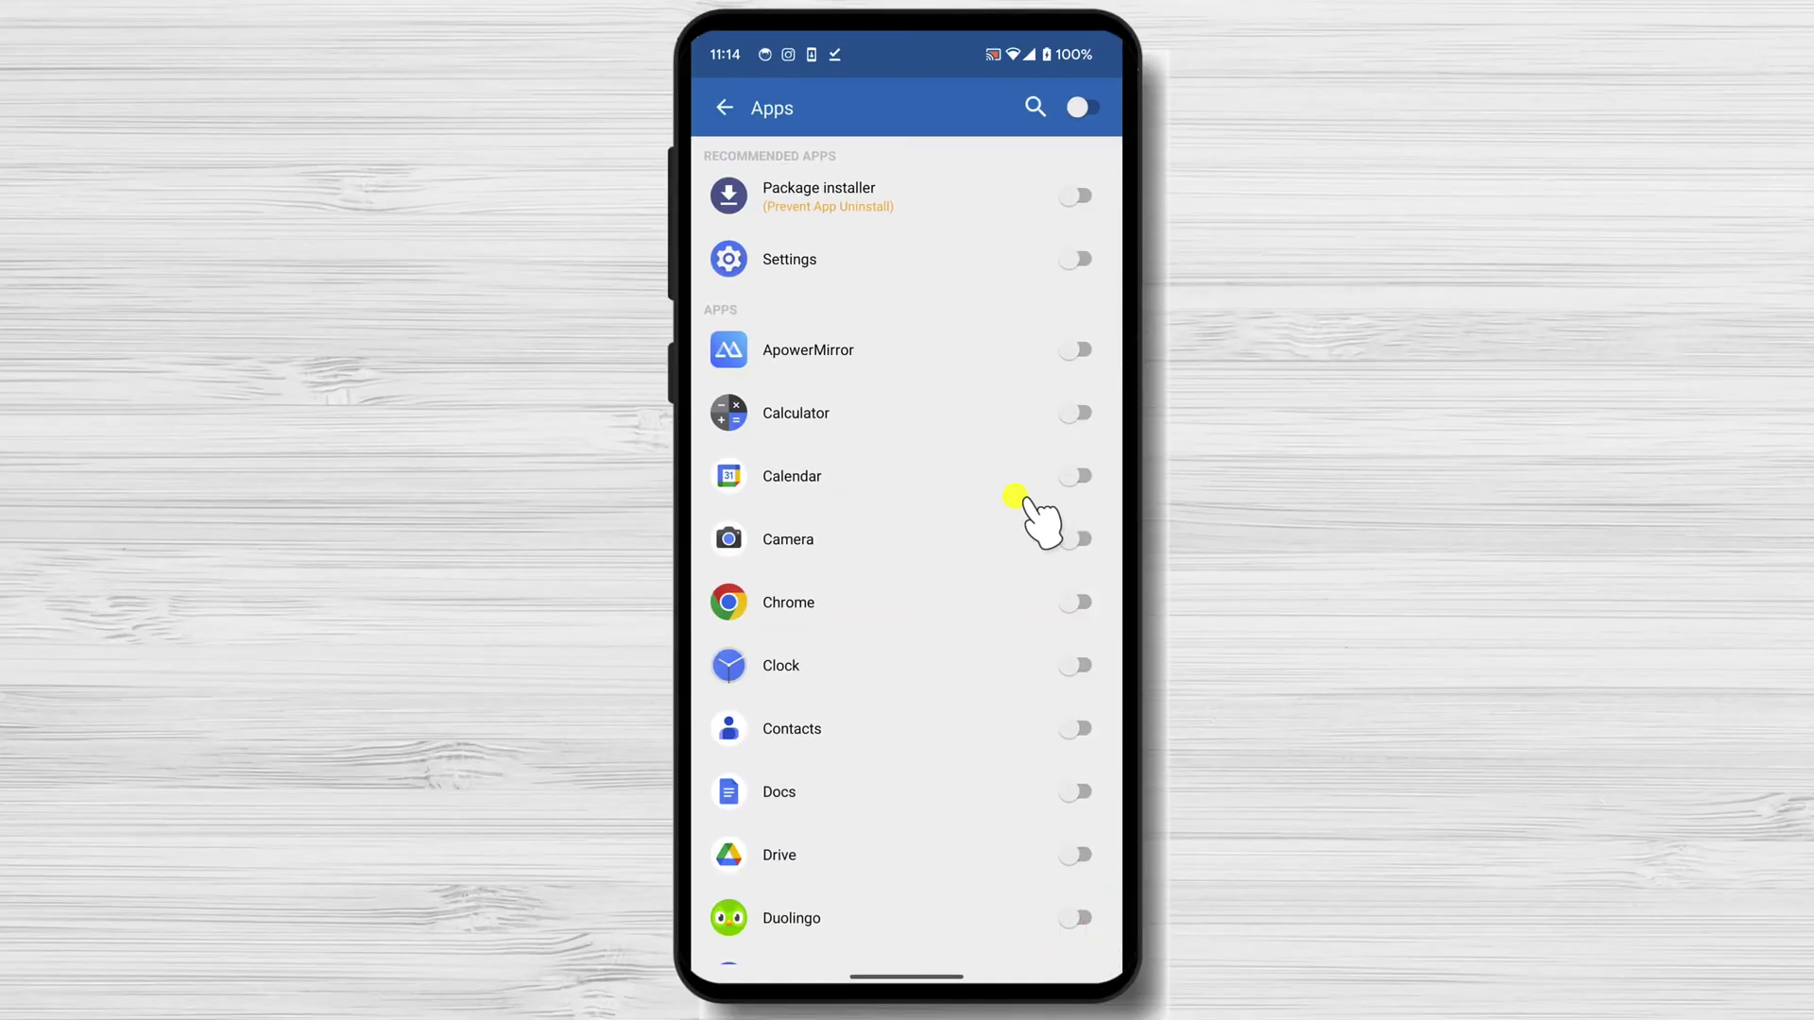
click(1068, 411)
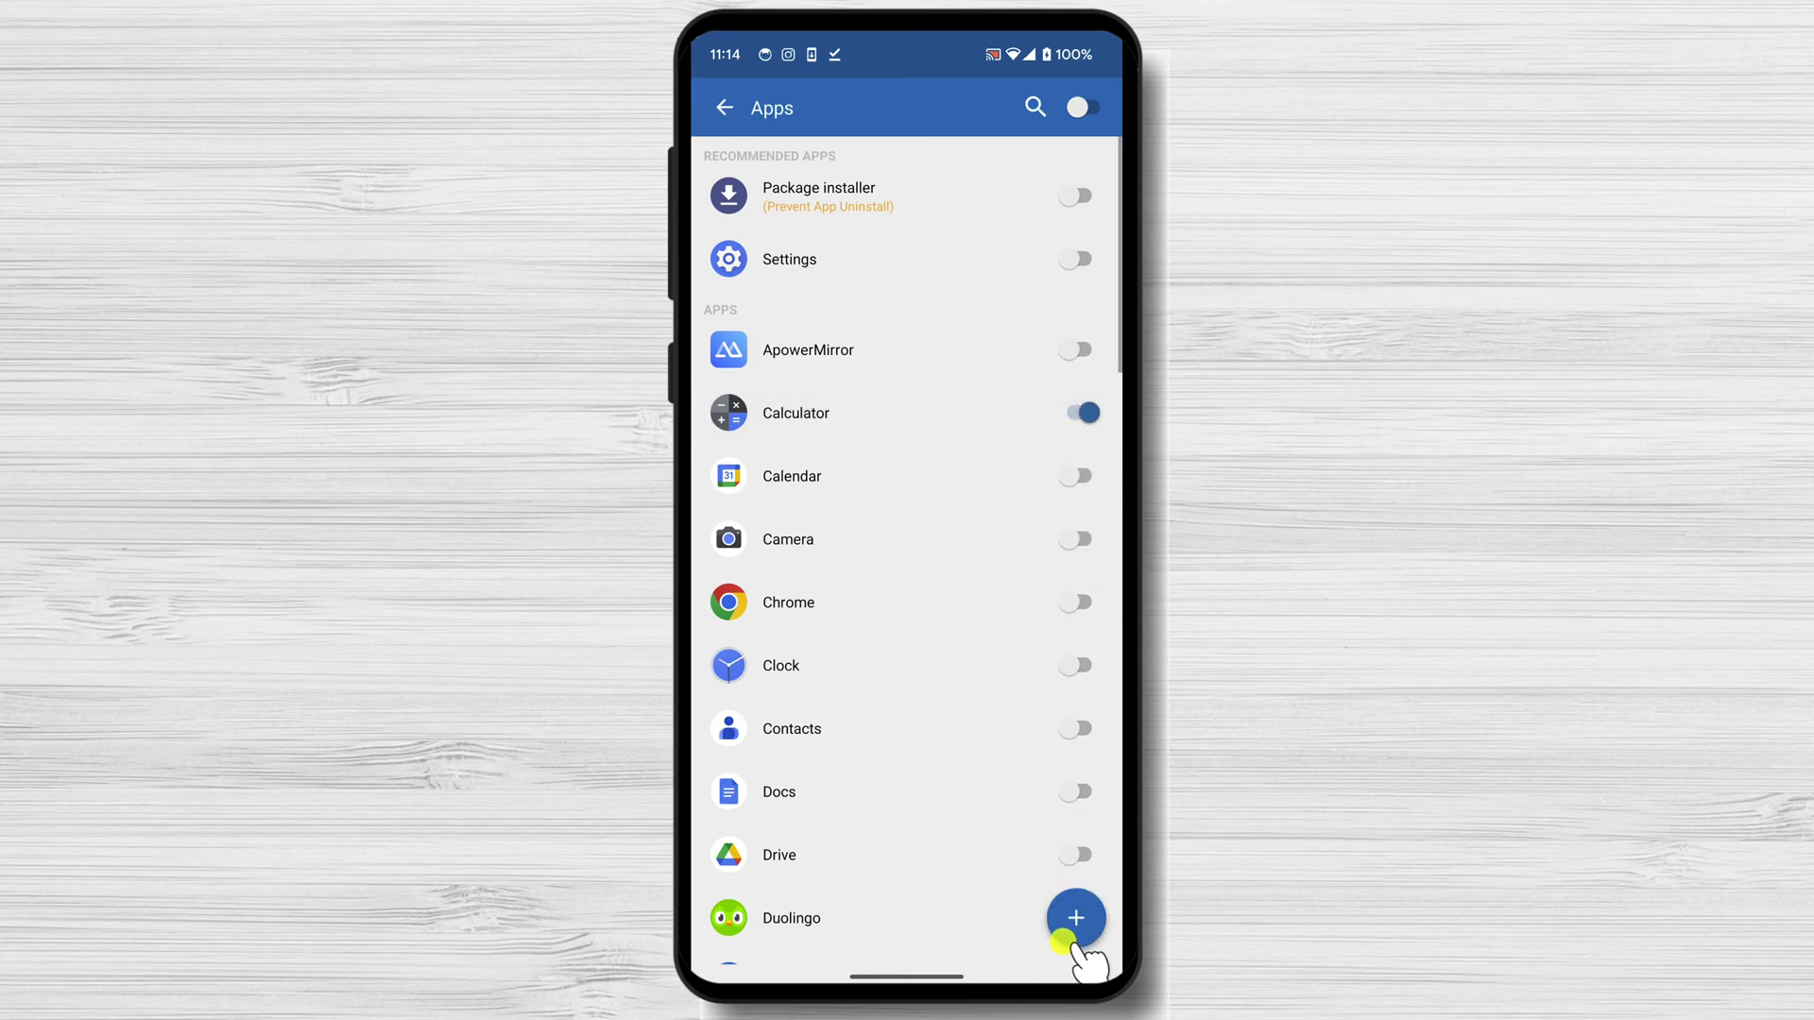
click(1066, 932)
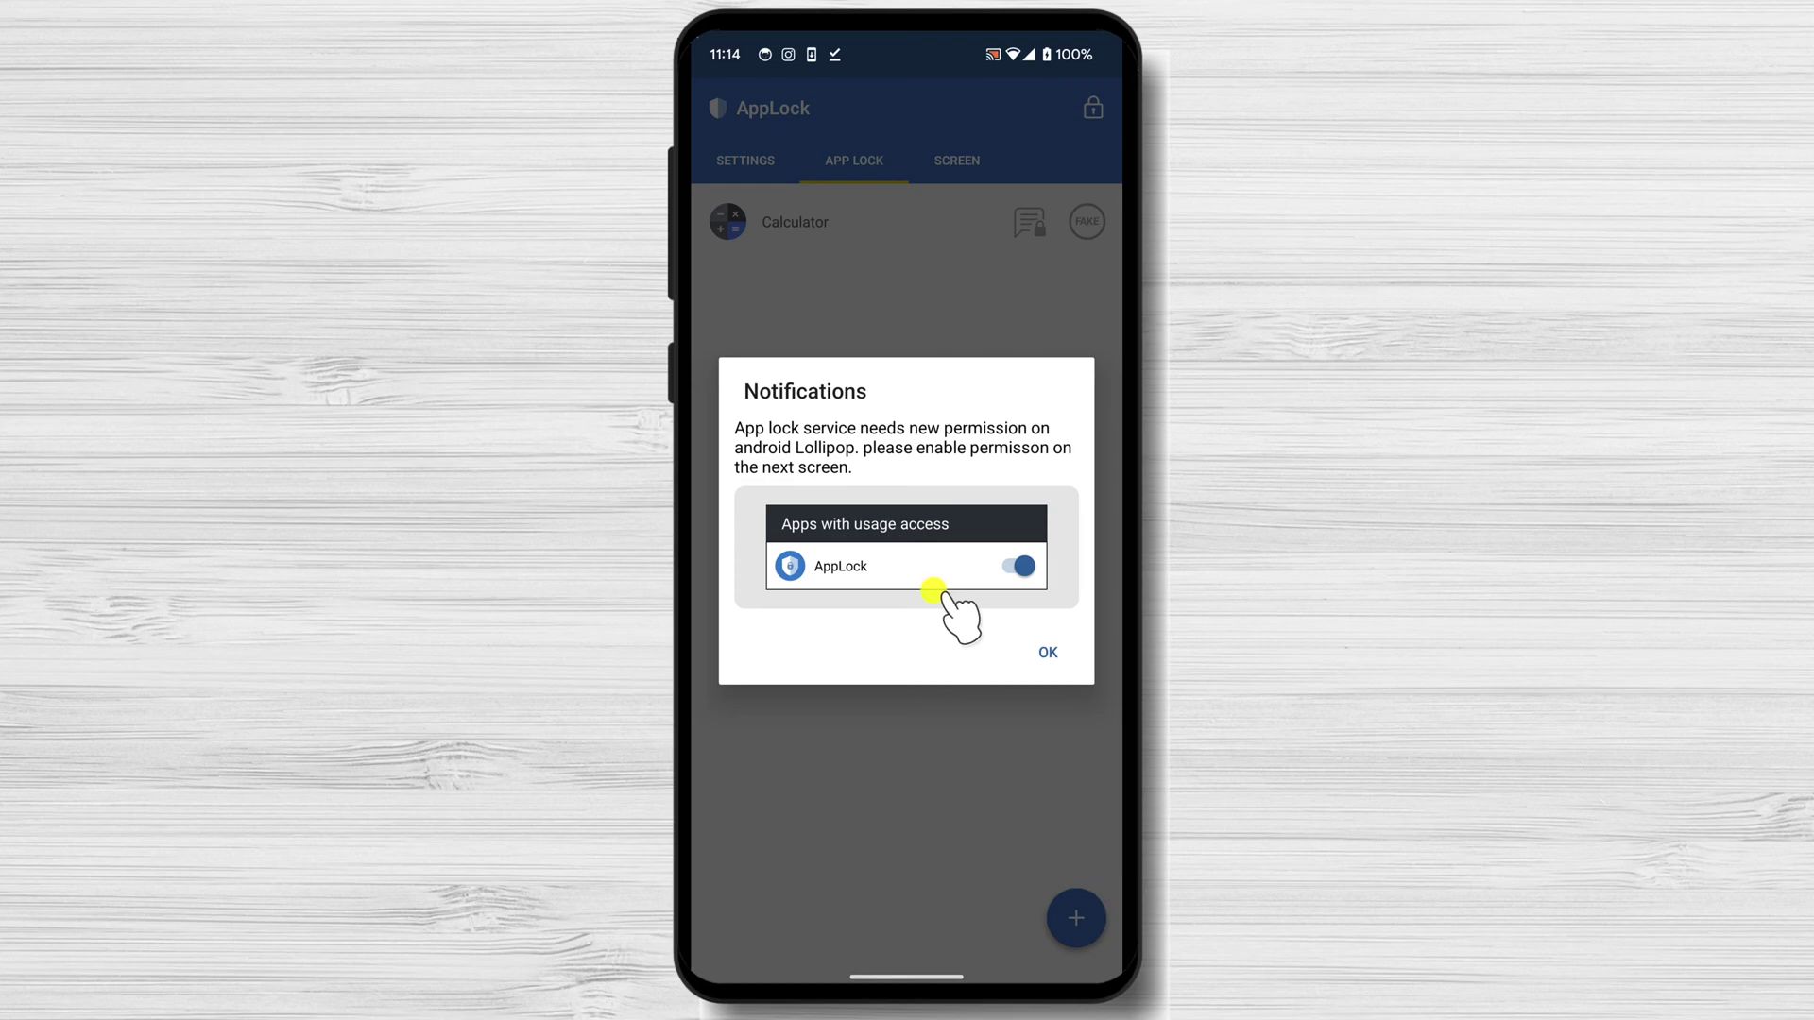
Grant AppLock usage access in Android Settings
click(1046, 656)
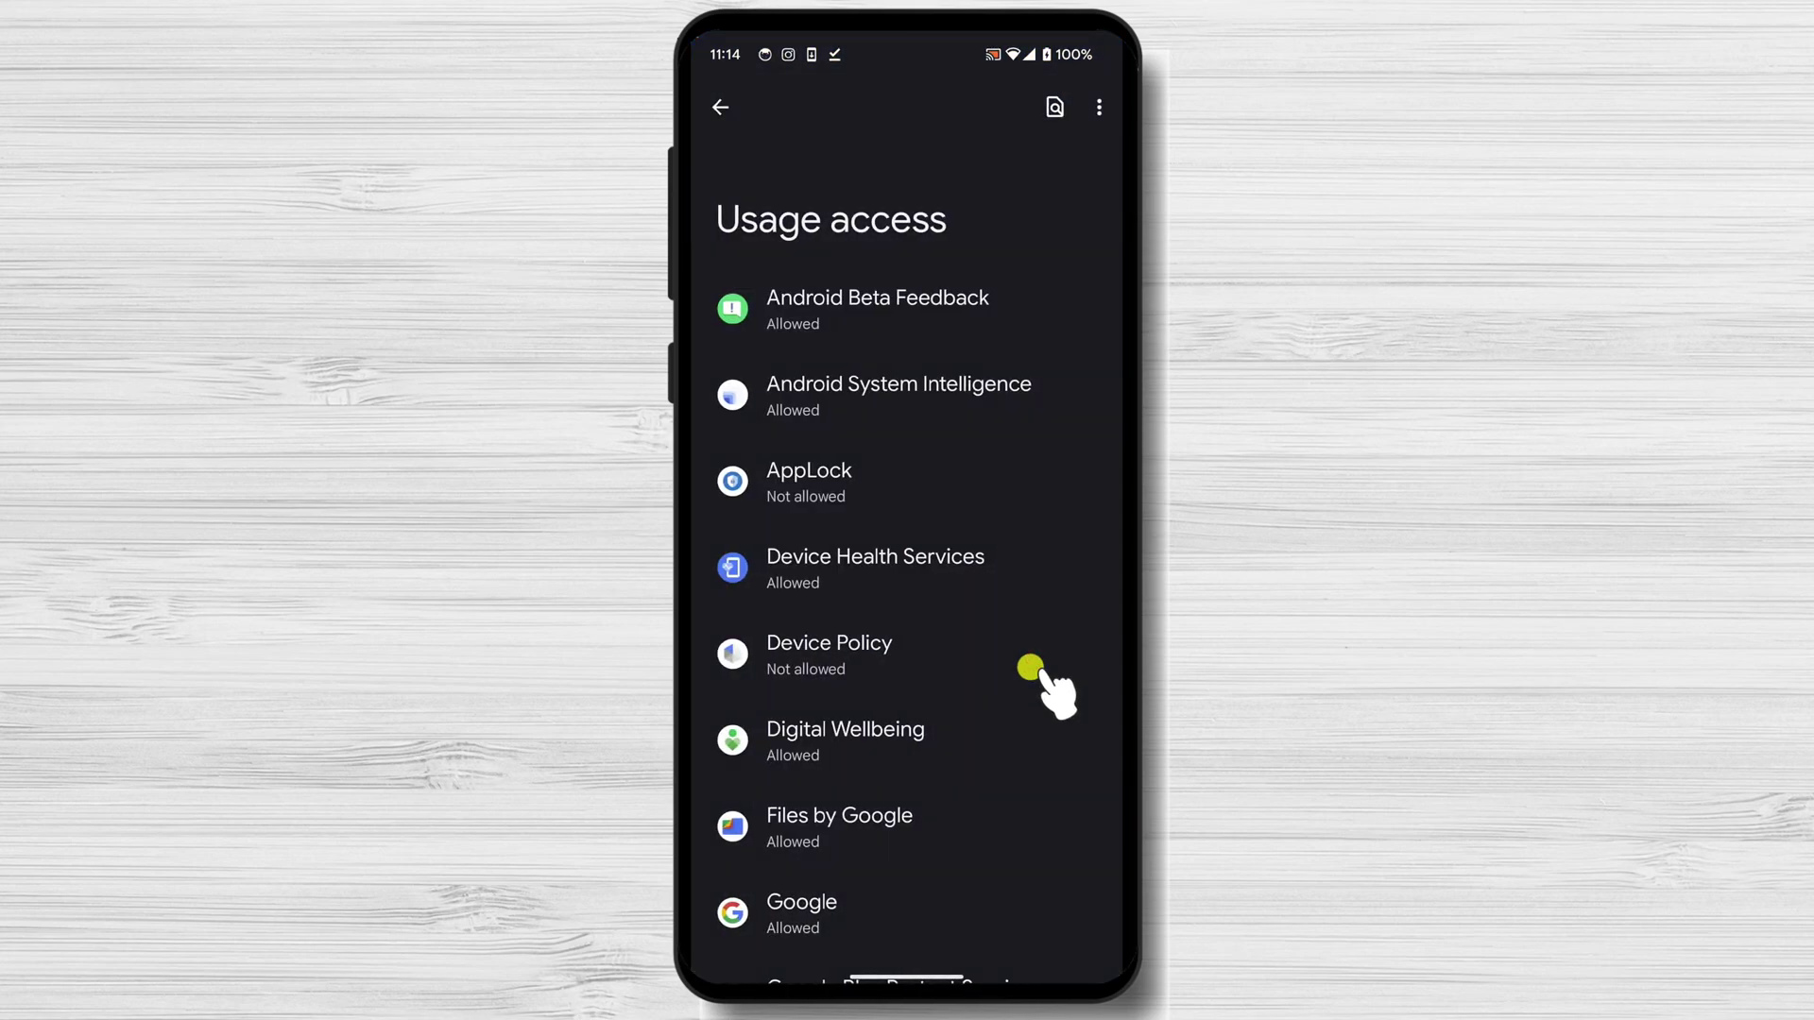
click(832, 493)
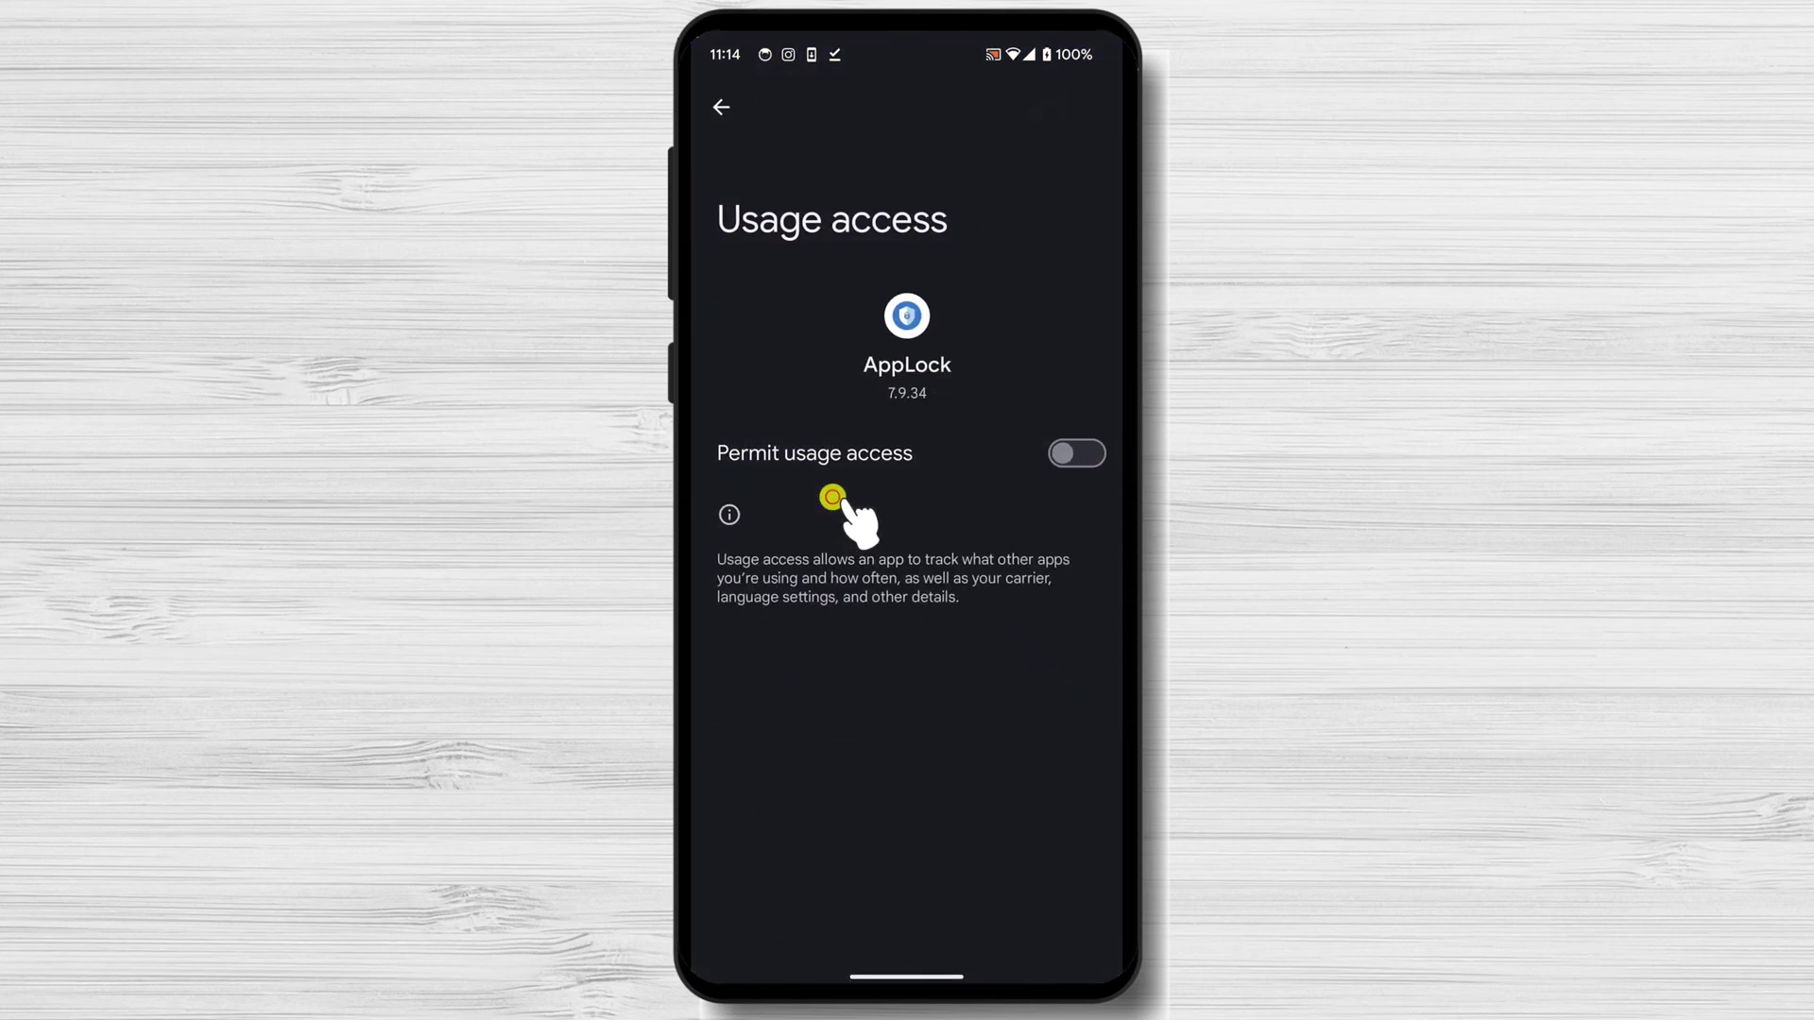
click(1050, 455)
Allow AppLock to display over other apps
click(1045, 627)
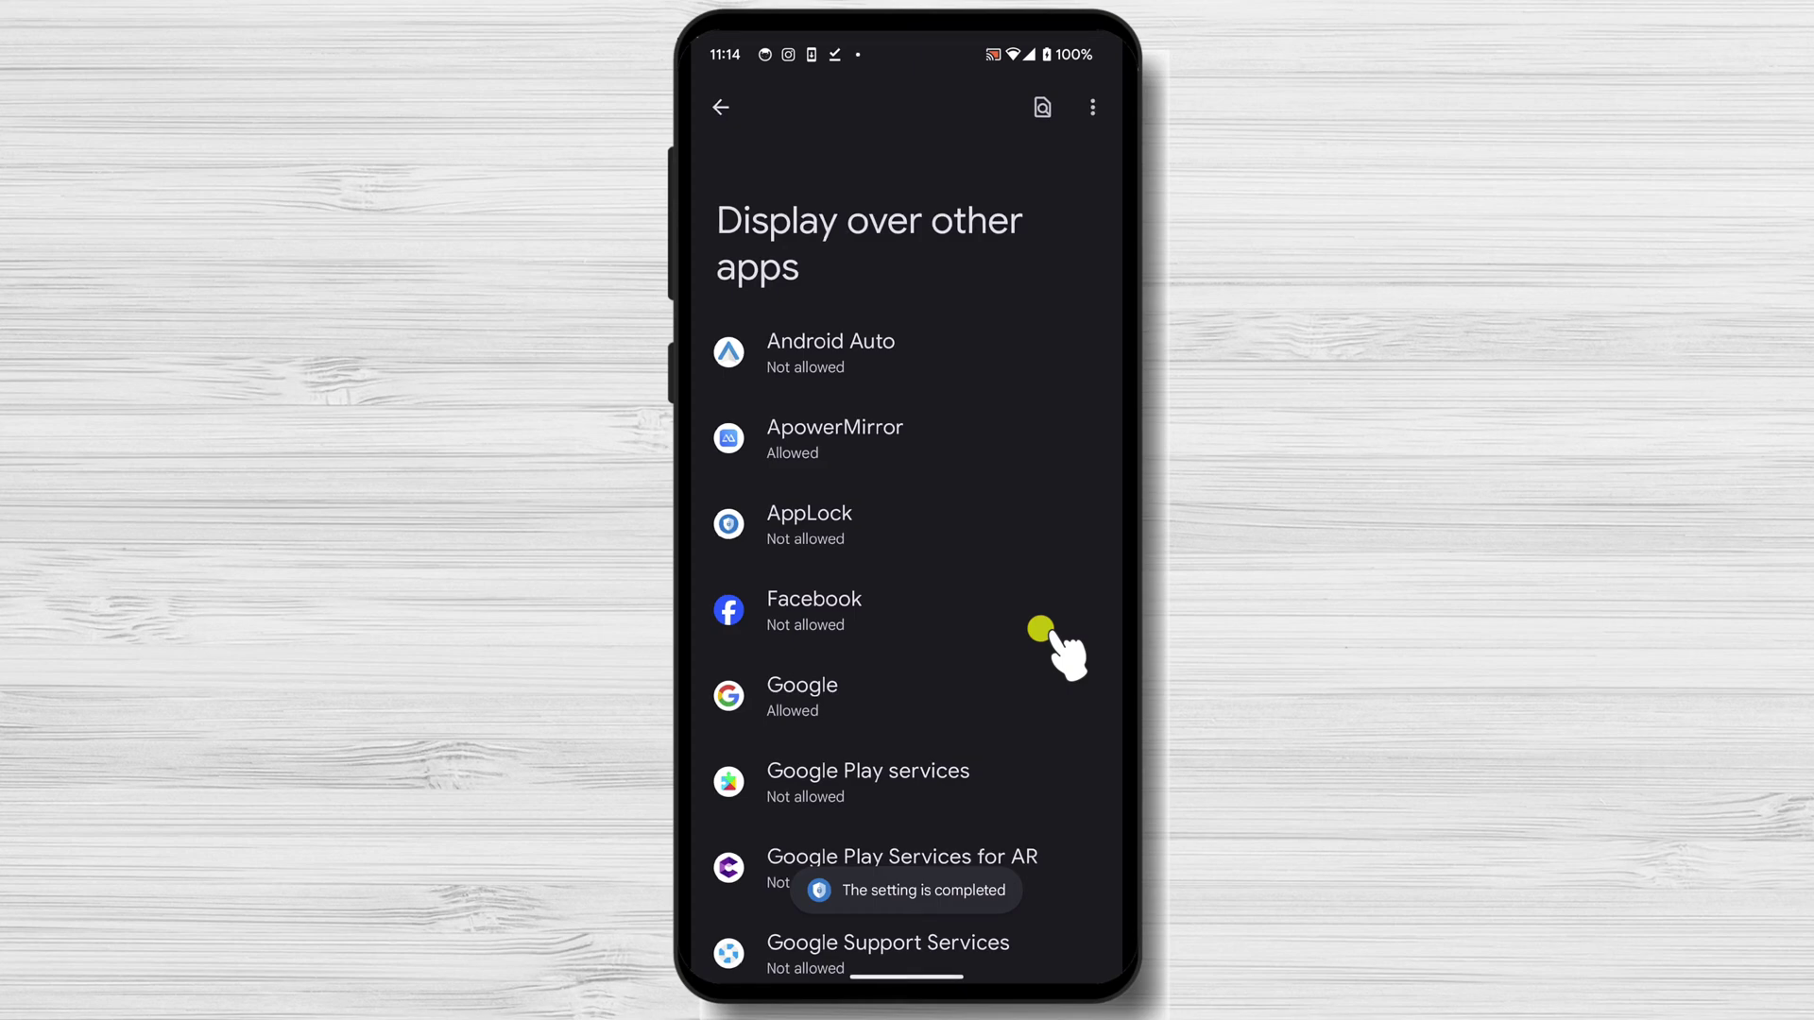
click(830, 522)
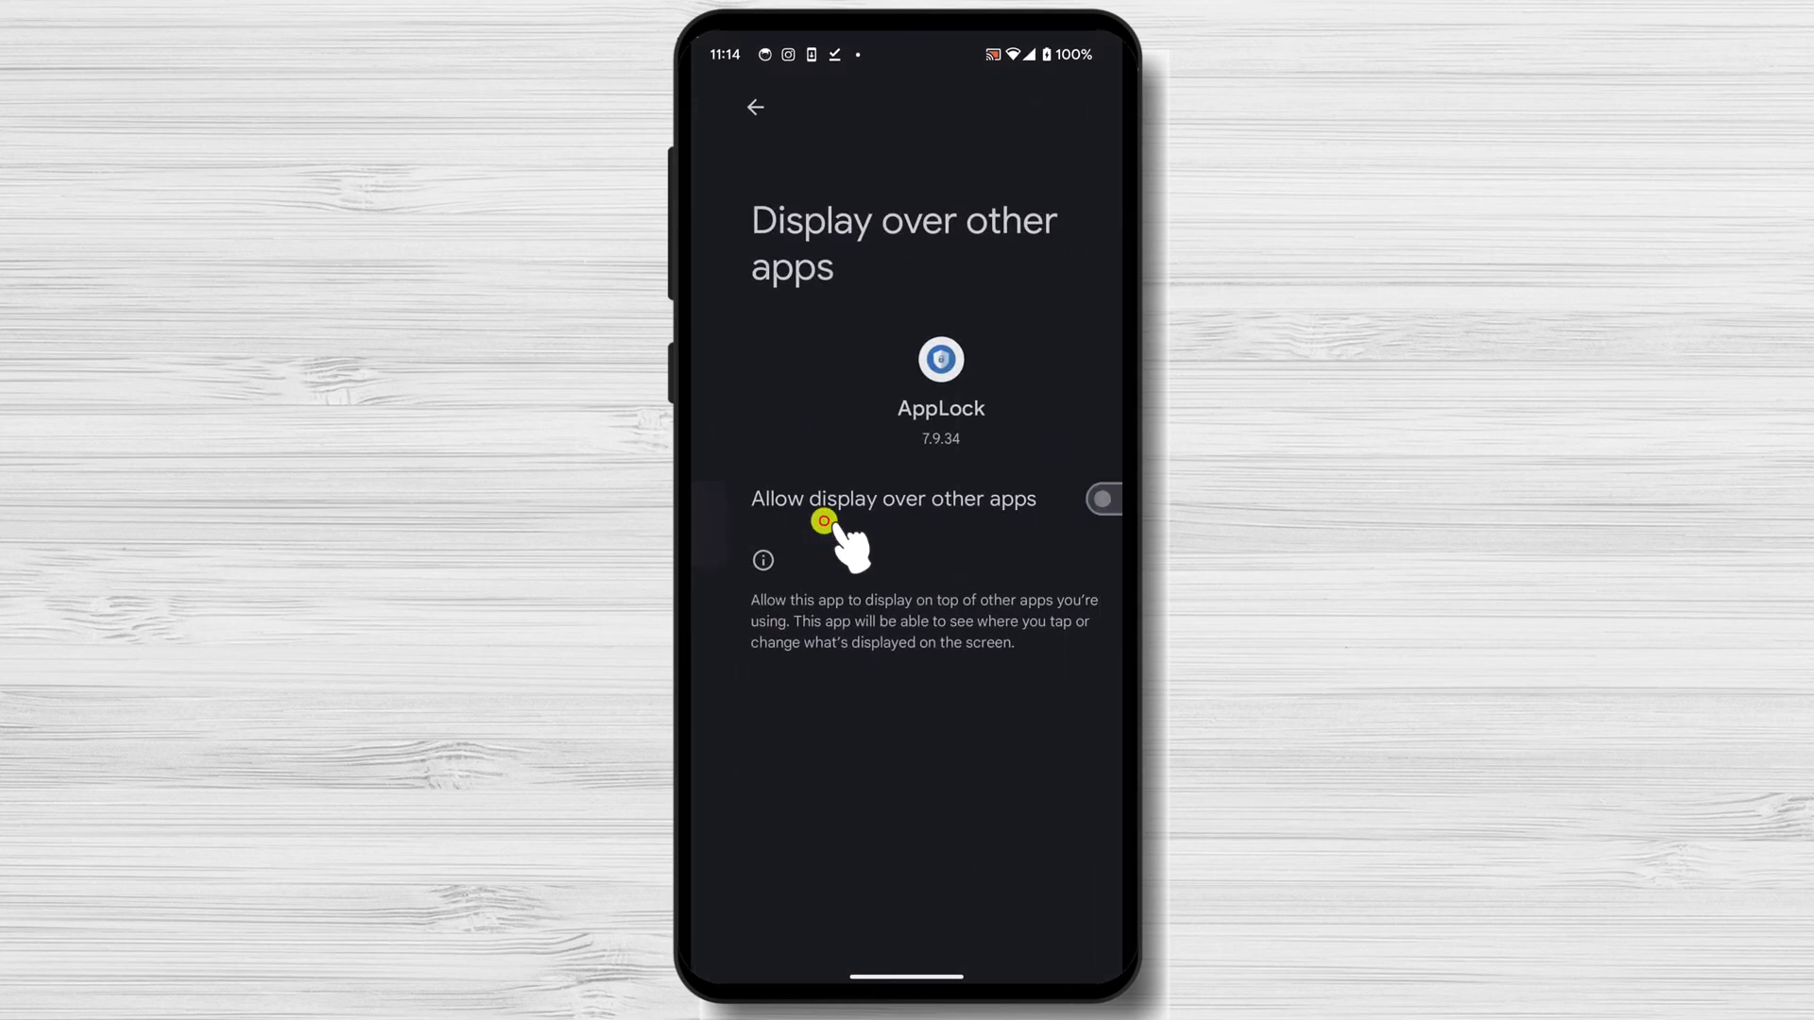
click(1046, 505)
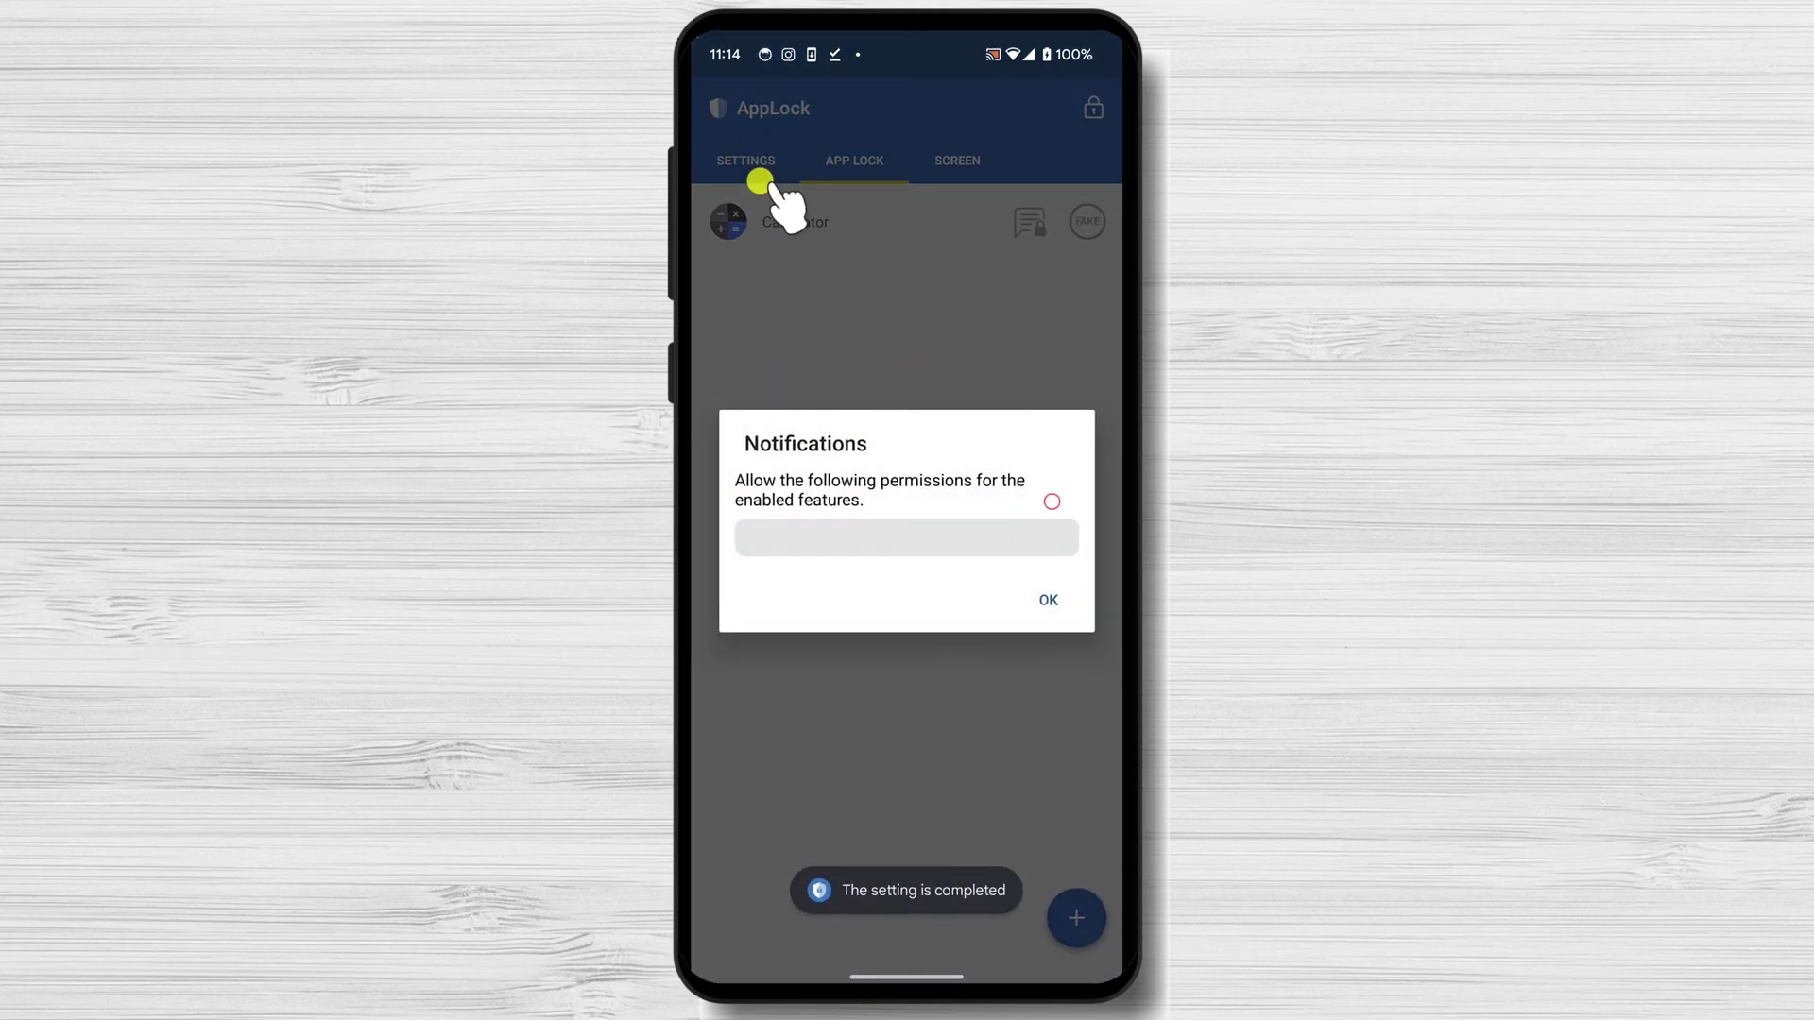
Accept the Notifications notice and allow AppLock access to photos, videos and audio
click(1045, 605)
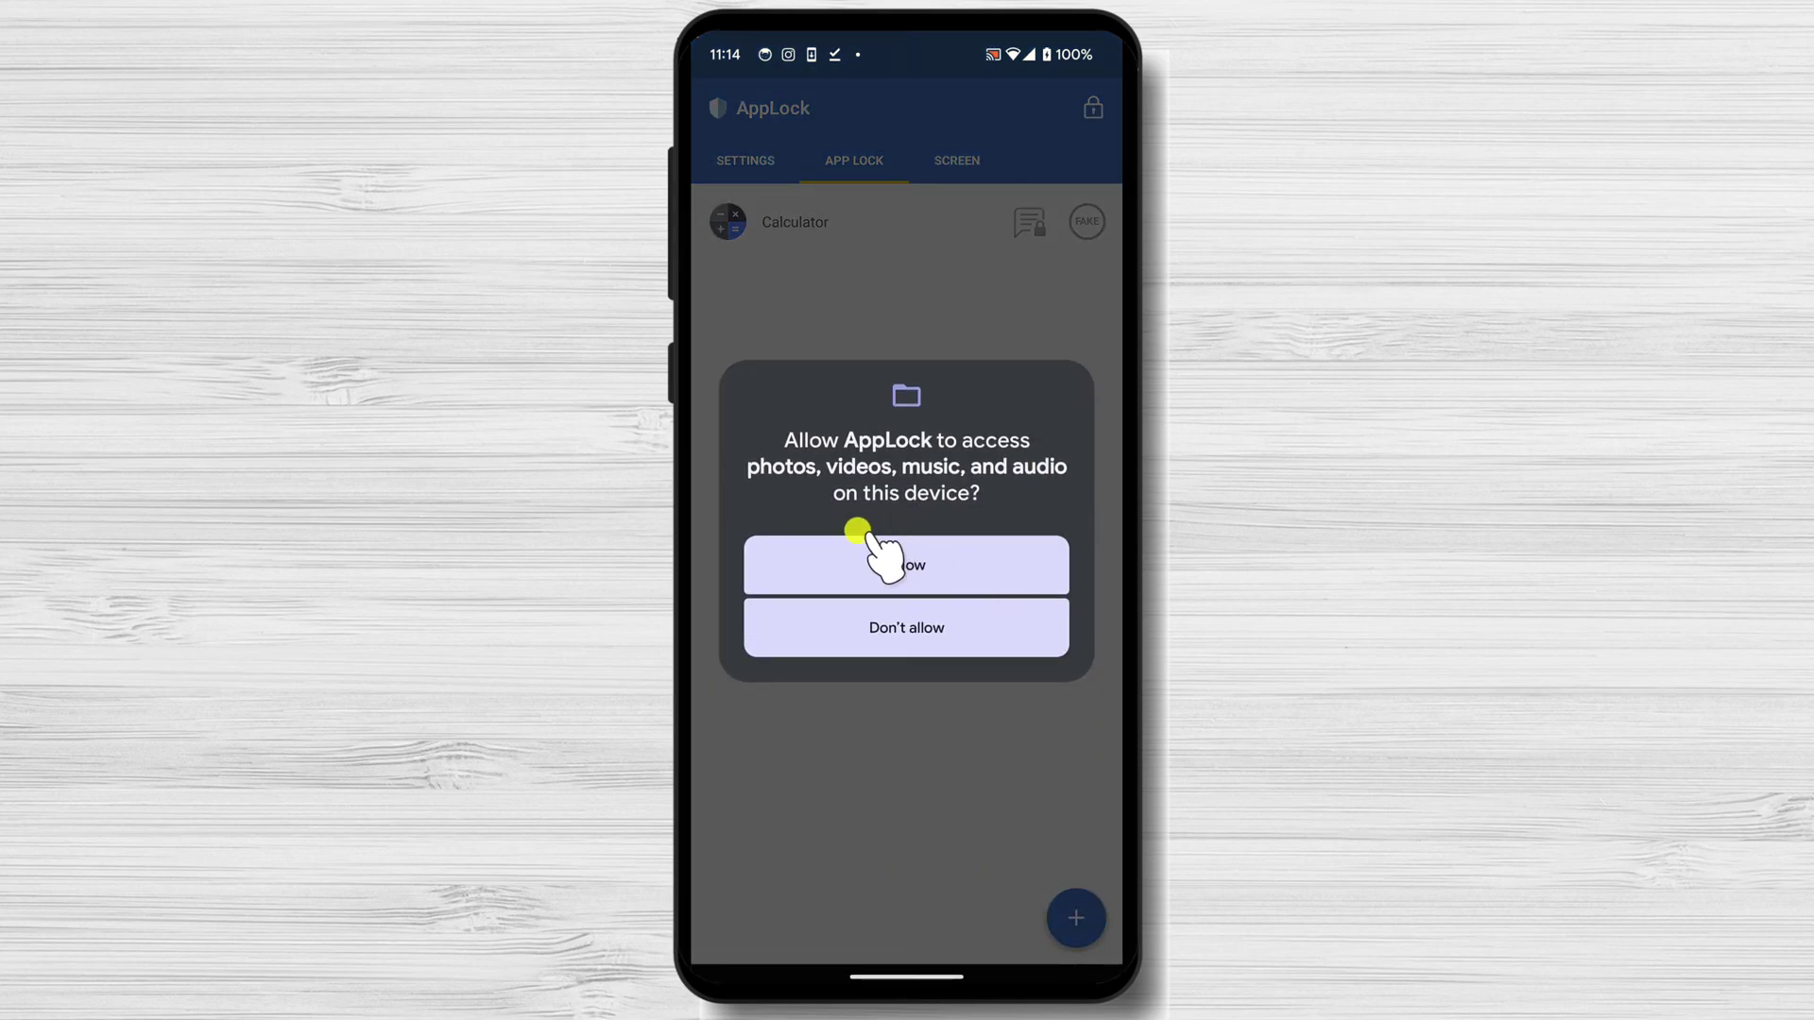
click(929, 560)
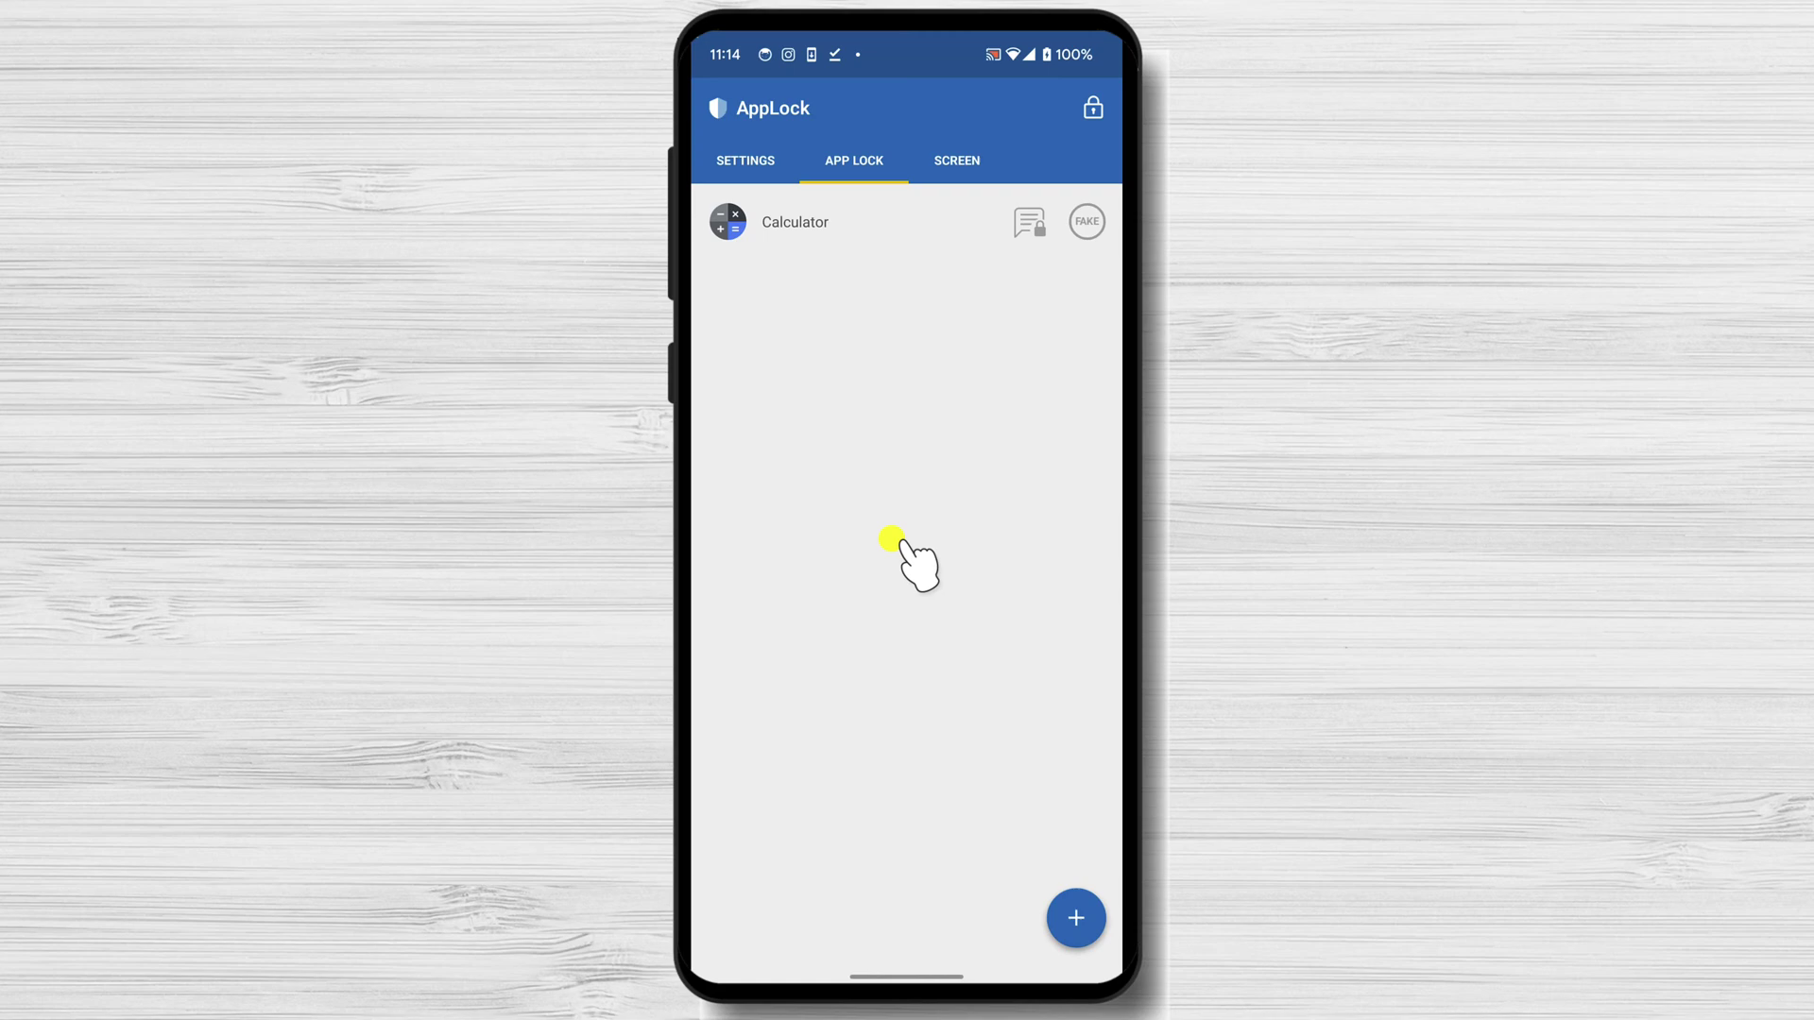